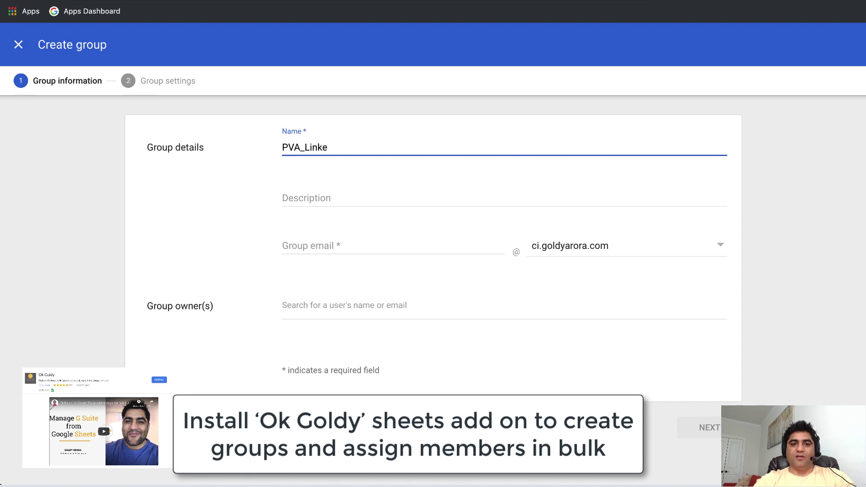
Correct the group name to PVA_Sales and reuse it as the group email address.
{"action": "type", "text": "Sles"}
{"action": "key", "text": "BackSpace"}
{"action": "key", "text": "BackSpace"}
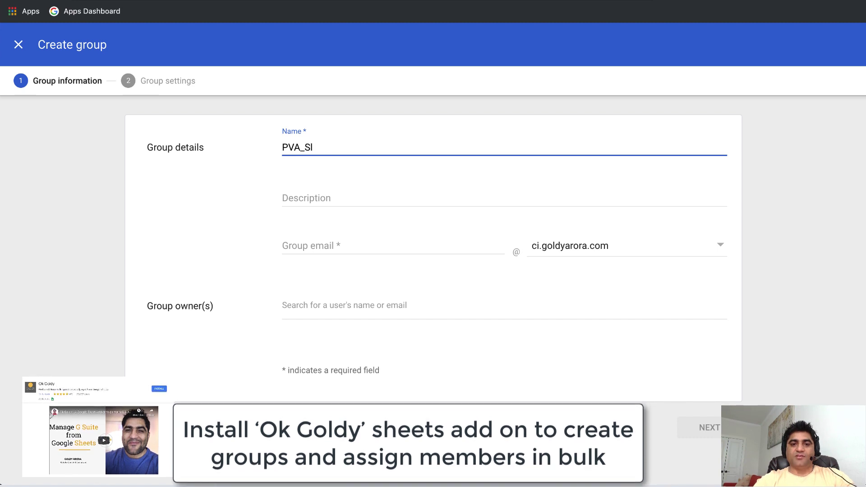
{"action": "type", "text": "ales"}
{"action": "key", "text": "super+a"}
{"action": "key", "text": "super+c"}
{"action": "left_click", "coordinate": [302, 249]}
{"action": "key", "text": "super+v"}
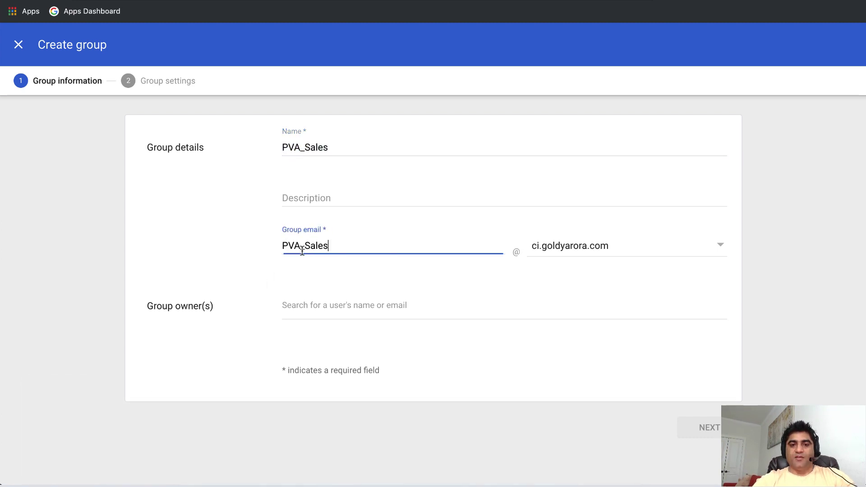
{"action": "left_click", "coordinate": [463, 298]}
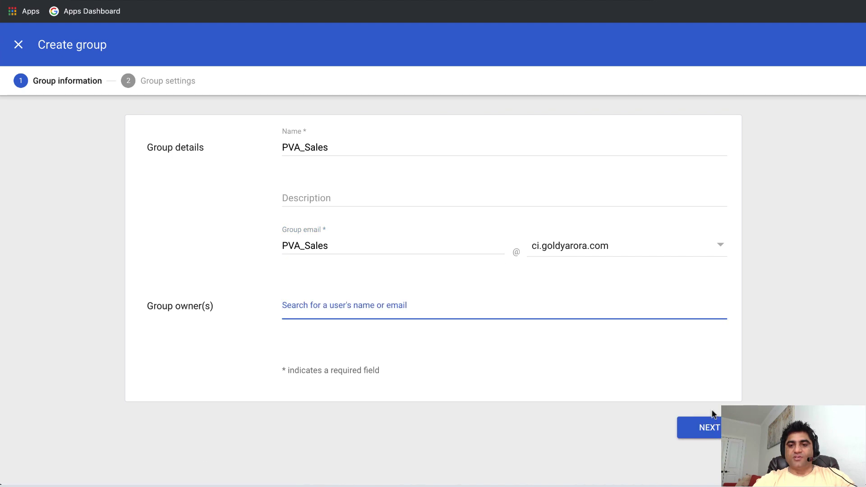
Make the group Team access, allow only invited users to join, and create it.
{"action": "left_click", "coordinate": [710, 427]}
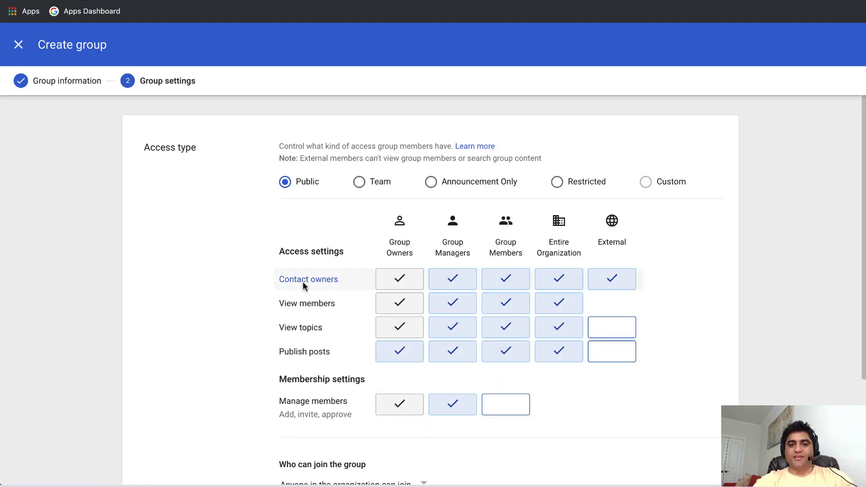
{"action": "scroll", "coordinate": [302, 281], "scroll_direction": "down", "scroll_amount": 1}
{"action": "left_click", "coordinate": [357, 165]}
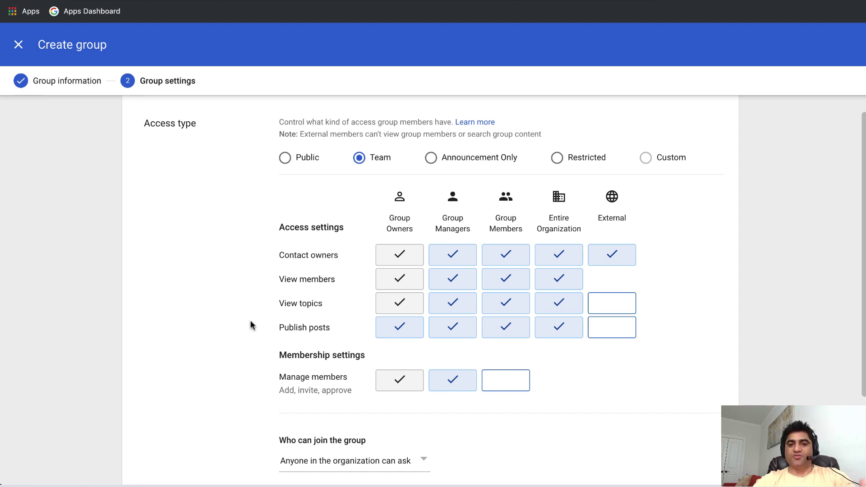
{"action": "scroll", "coordinate": [250, 322], "scroll_direction": "down", "scroll_amount": 1}
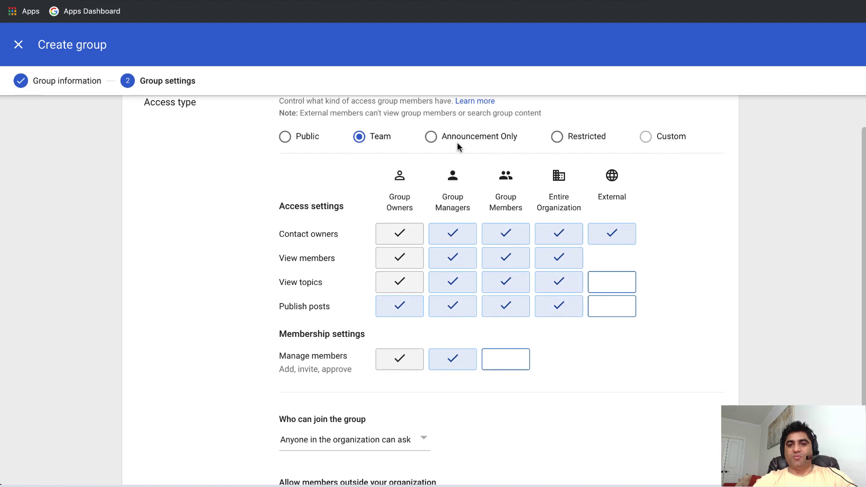
{"action": "scroll", "coordinate": [344, 198], "scroll_direction": "up", "scroll_amount": 2}
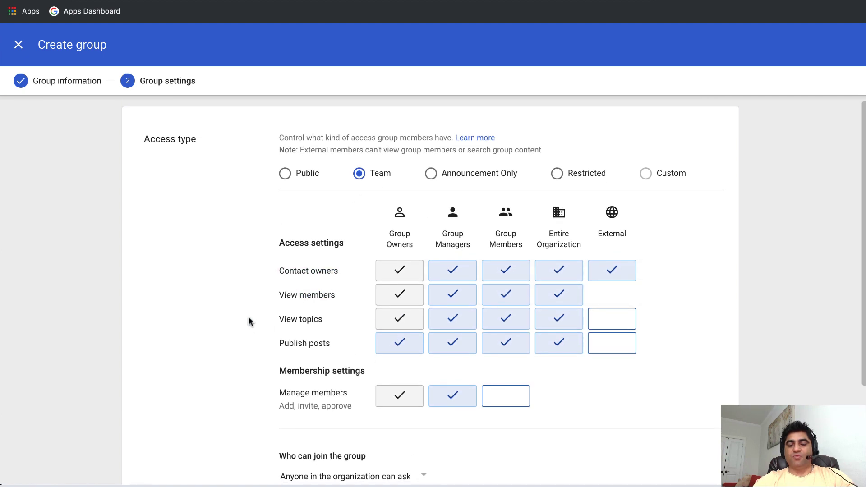
{"action": "scroll", "coordinate": [249, 321], "scroll_direction": "down", "scroll_amount": 5}
{"action": "scroll", "coordinate": [249, 321], "scroll_direction": "down", "scroll_amount": 1}
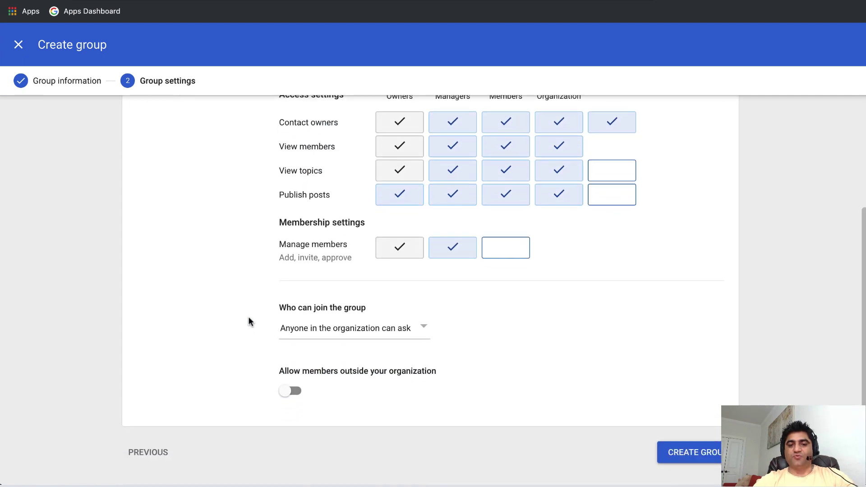
{"action": "left_click", "coordinate": [335, 333]}
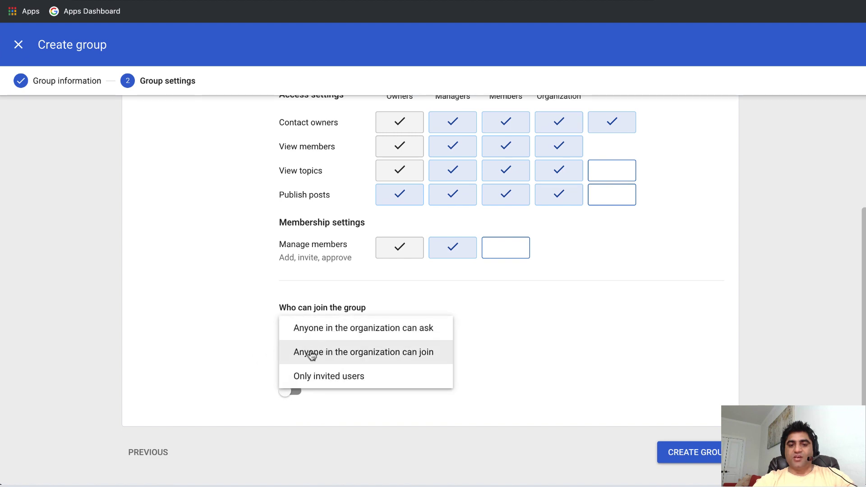
{"action": "left_click", "coordinate": [316, 378]}
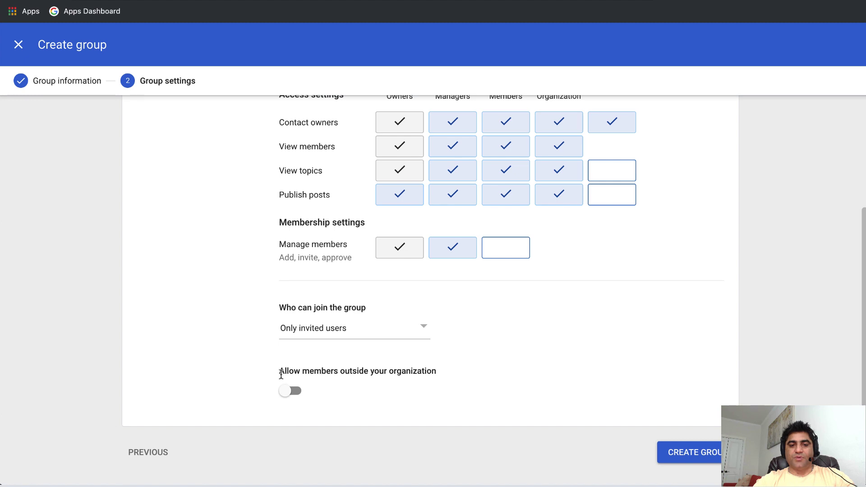
{"action": "left_click", "coordinate": [695, 452]}
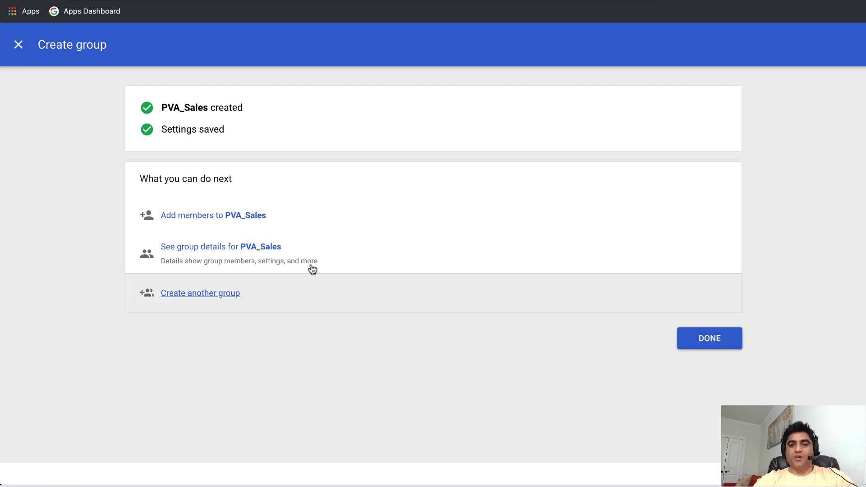
{"action": "left_click", "coordinate": [224, 221]}
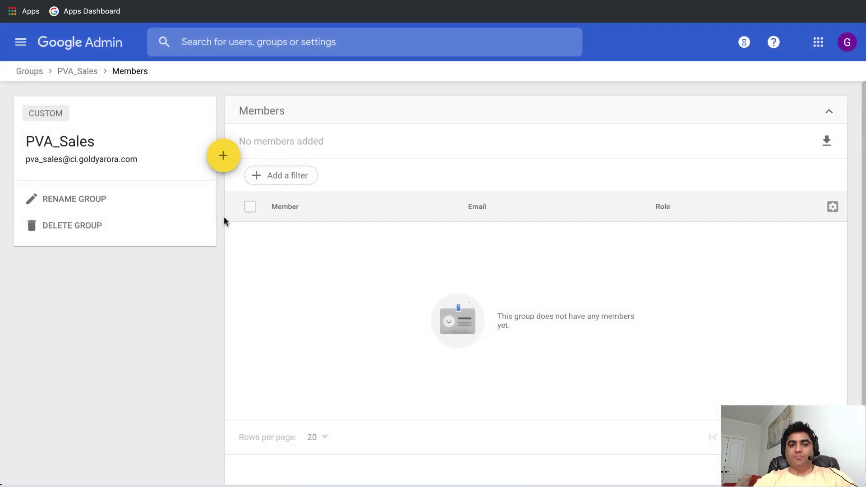
Close the Add members dialog unused and go to the Directory Users list.
{"action": "left_click", "coordinate": [224, 159]}
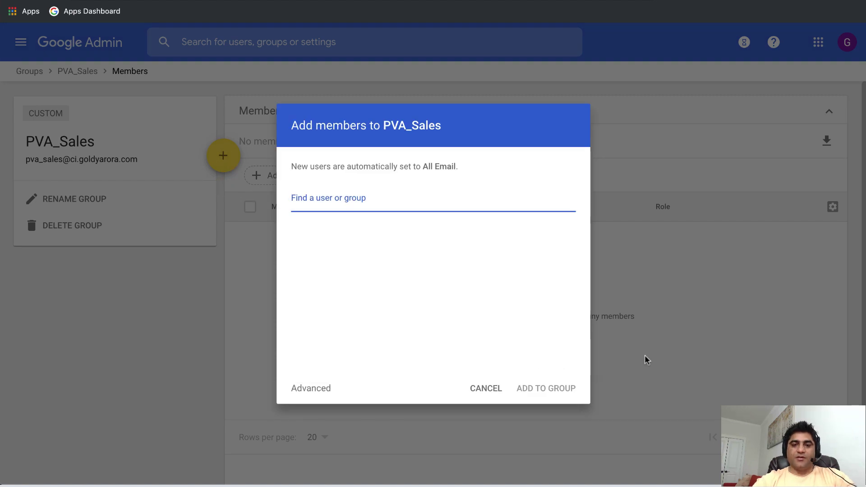
{"action": "left_click", "coordinate": [498, 388]}
{"action": "left_click", "coordinate": [21, 42]}
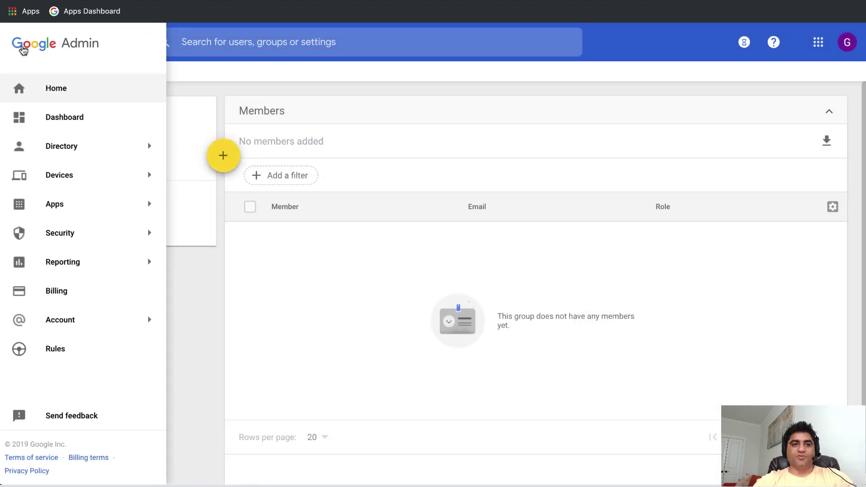
{"action": "mouse_move", "coordinate": [77, 142]}
{"action": "left_click", "coordinate": [190, 147]}
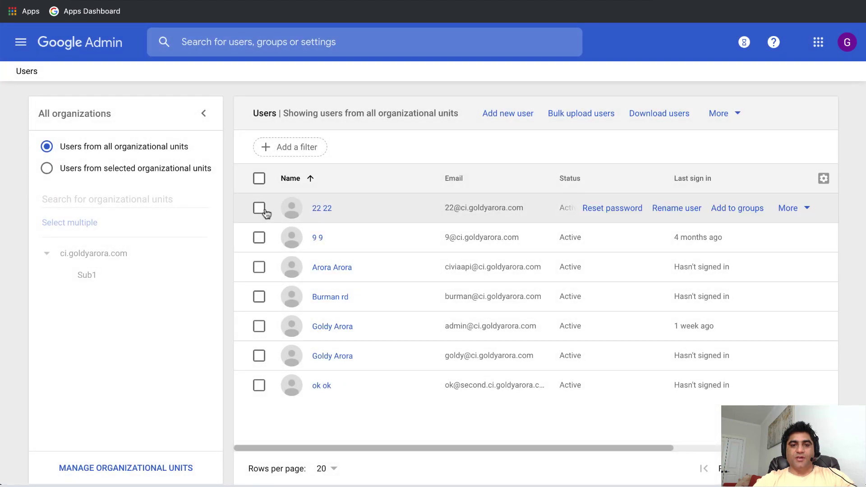
Select the first four users and add them to the PVA_Sales group.
{"action": "left_click", "coordinate": [258, 208]}
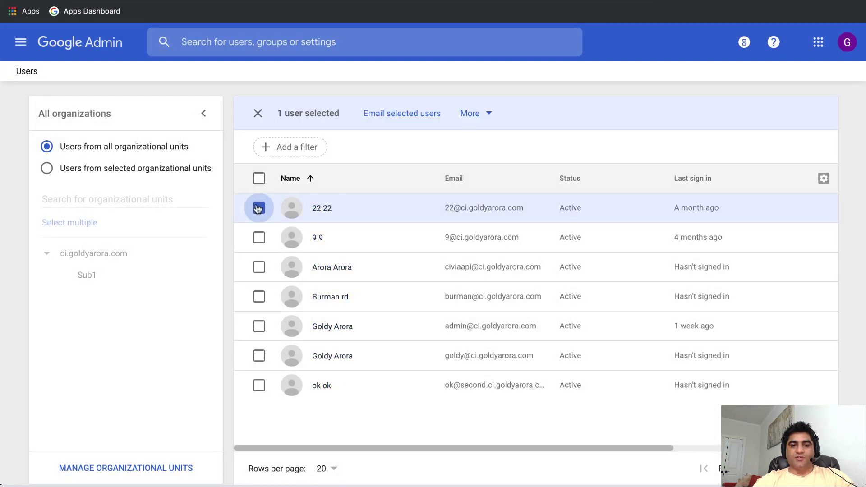
{"action": "left_click", "coordinate": [259, 238]}
{"action": "left_click", "coordinate": [259, 267]}
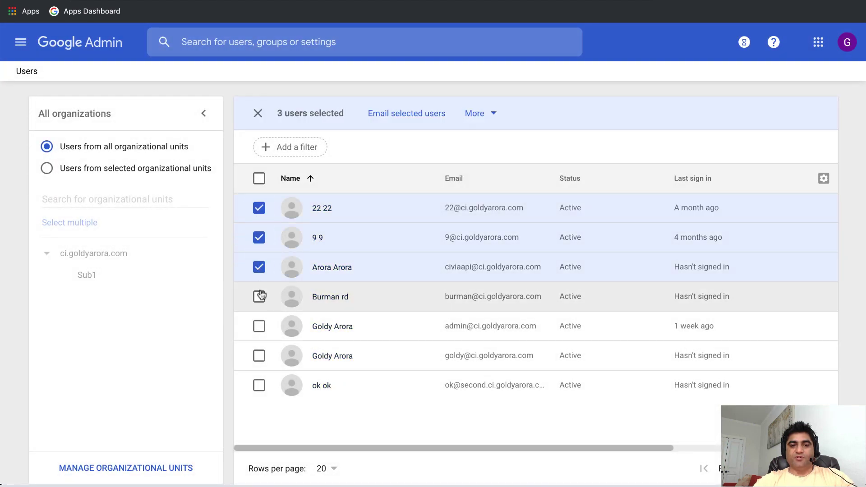
{"action": "left_click", "coordinate": [259, 296]}
{"action": "left_click", "coordinate": [474, 115]}
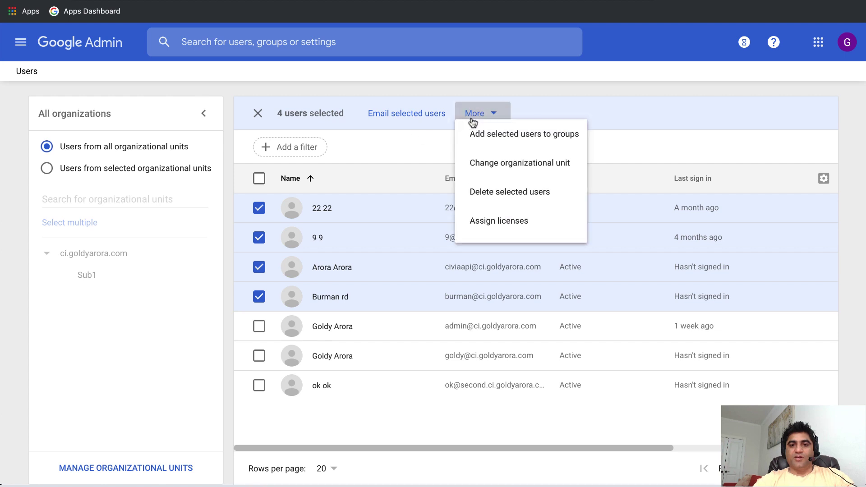
{"action": "left_click", "coordinate": [477, 142]}
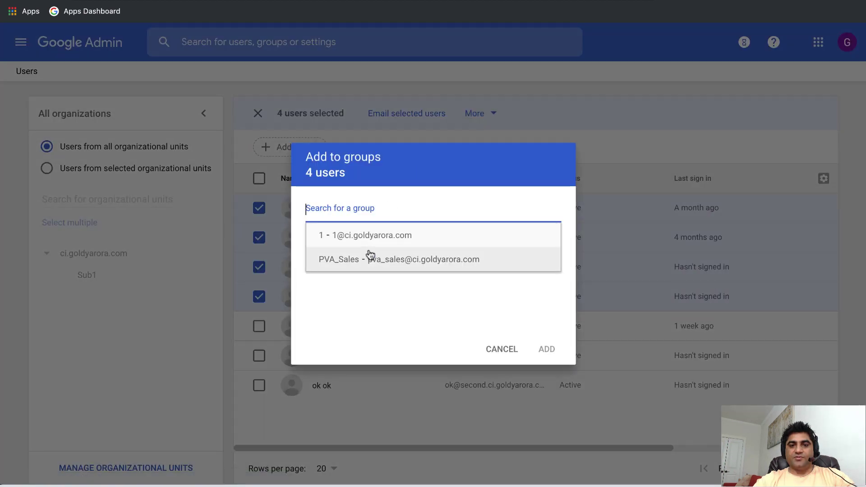
{"action": "left_click", "coordinate": [367, 253]}
{"action": "left_click", "coordinate": [547, 353]}
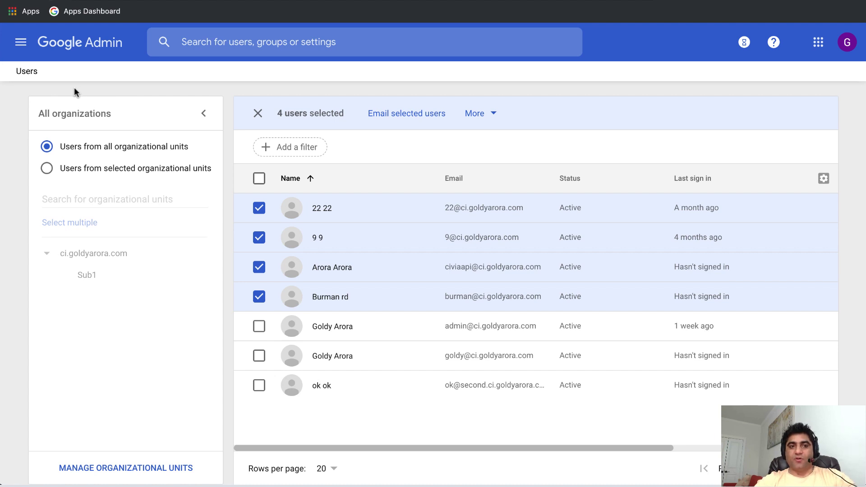
Check the Services Admin role's Password Vault privileges under Admin roles.
{"action": "left_click", "coordinate": [22, 47]}
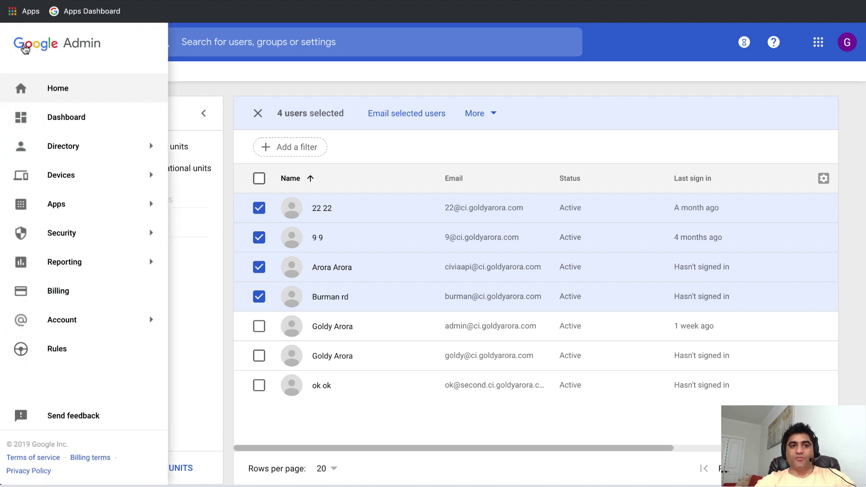
{"action": "mouse_move", "coordinate": [55, 204]}
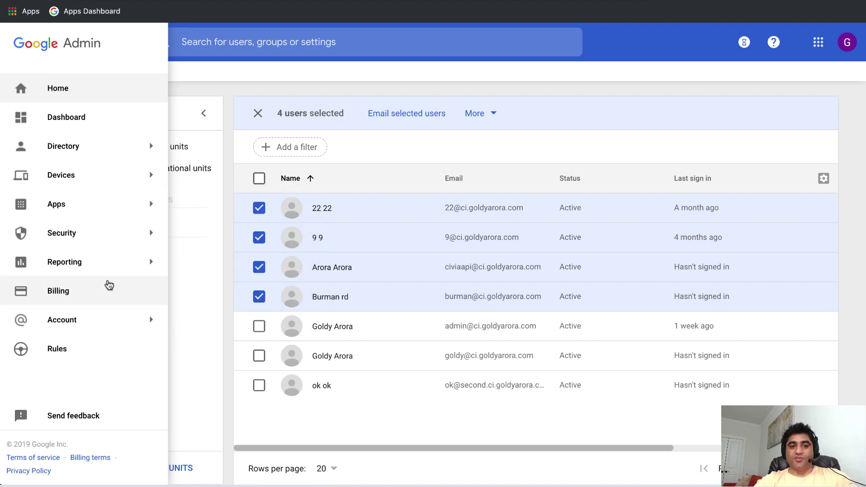
{"action": "mouse_move", "coordinate": [82, 333]}
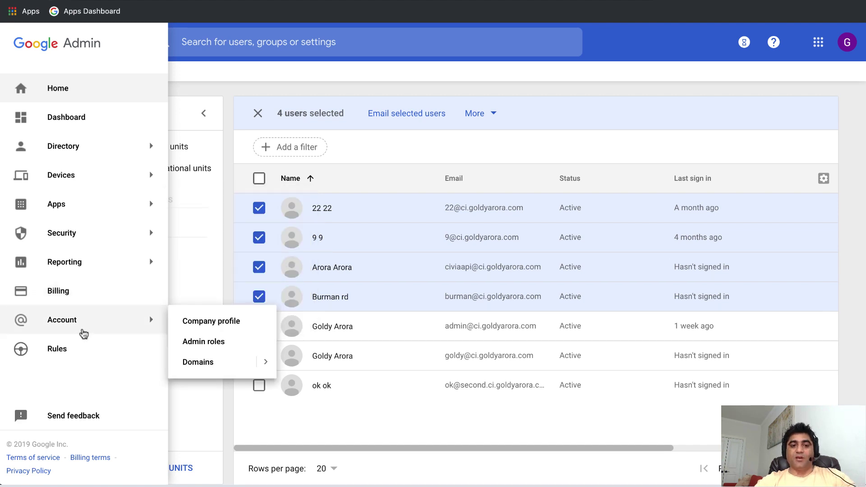
{"action": "left_click", "coordinate": [212, 349]}
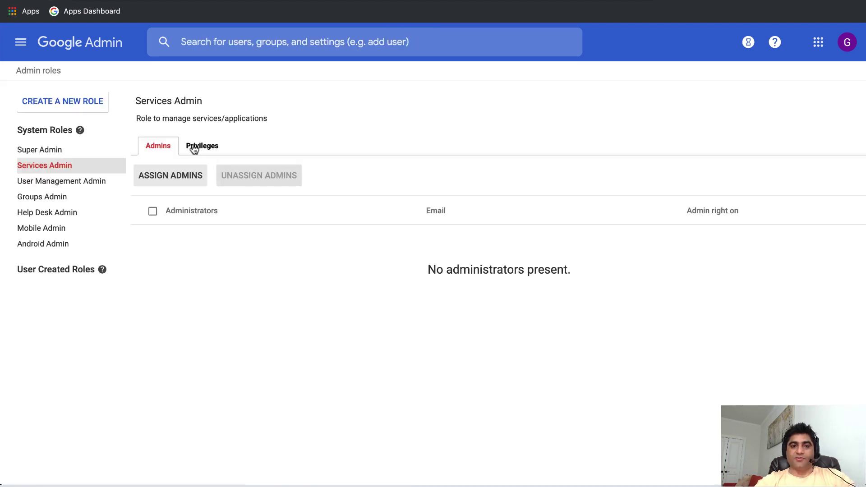
{"action": "left_click", "coordinate": [194, 146]}
{"action": "scroll", "coordinate": [326, 296], "scroll_direction": "down", "scroll_amount": 5}
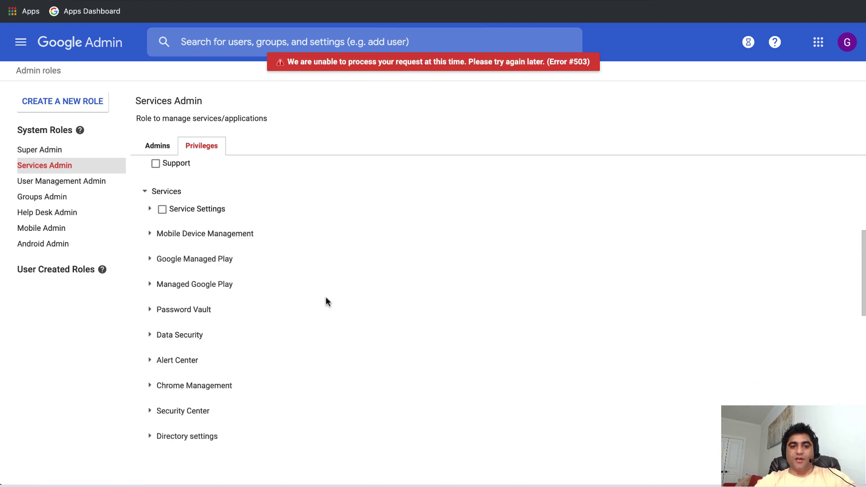
{"action": "scroll", "coordinate": [327, 301], "scroll_direction": "down", "scroll_amount": 2}
{"action": "left_click", "coordinate": [150, 262]}
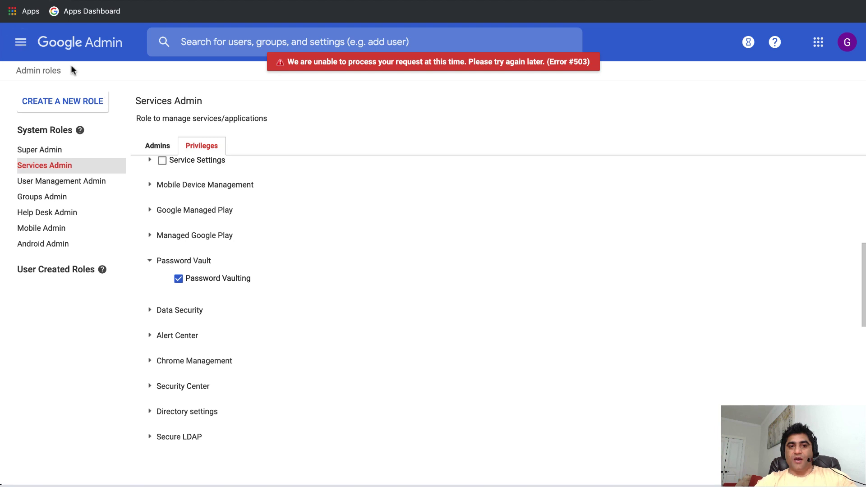
Go to Apps > Password vaulted apps.
{"action": "left_click", "coordinate": [21, 42]}
{"action": "mouse_move", "coordinate": [94, 202]}
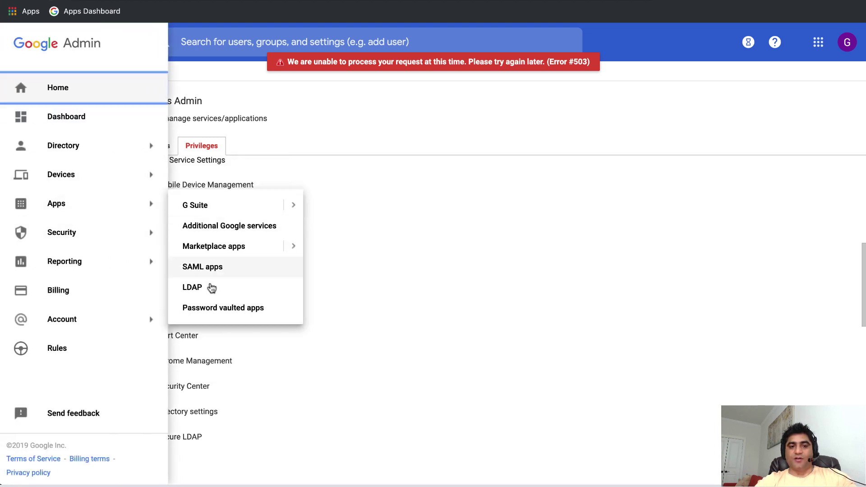
{"action": "left_click", "coordinate": [227, 307]}
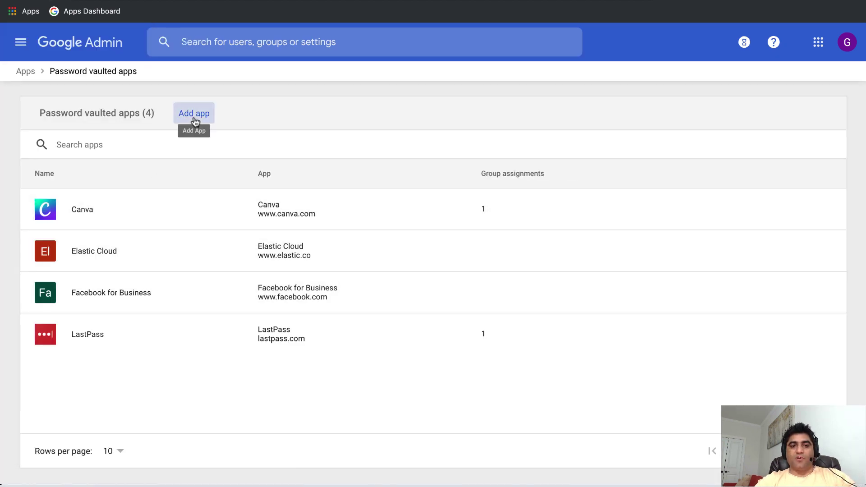
Add LinkedIn SalesNavigator as a password vaulted app and start a new credential for it.
{"action": "left_click", "coordinate": [194, 118]}
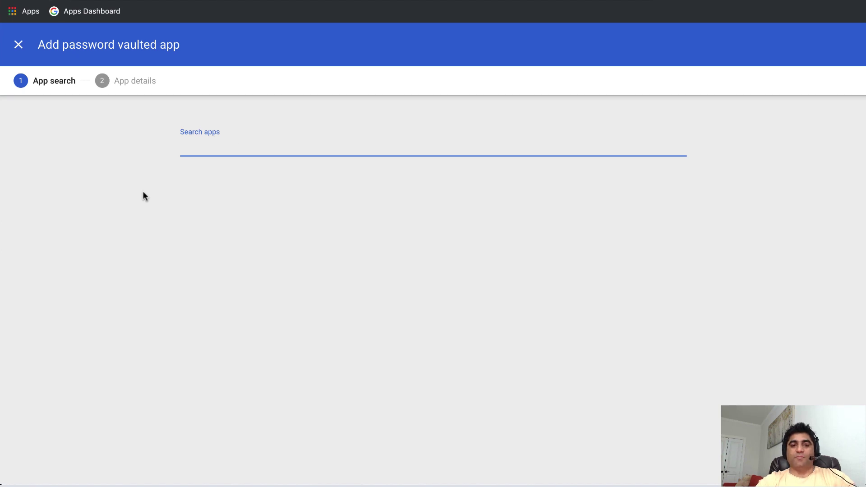
{"action": "type", "text": "li"}
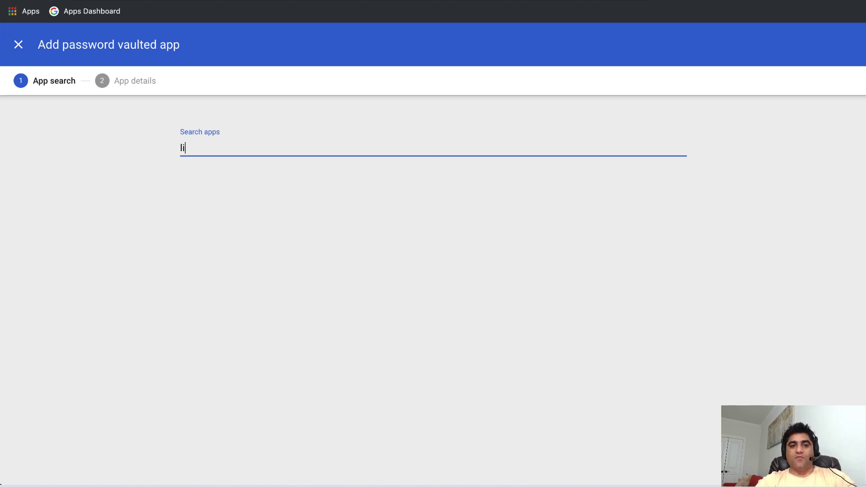
{"action": "type", "text": "nkedin"}
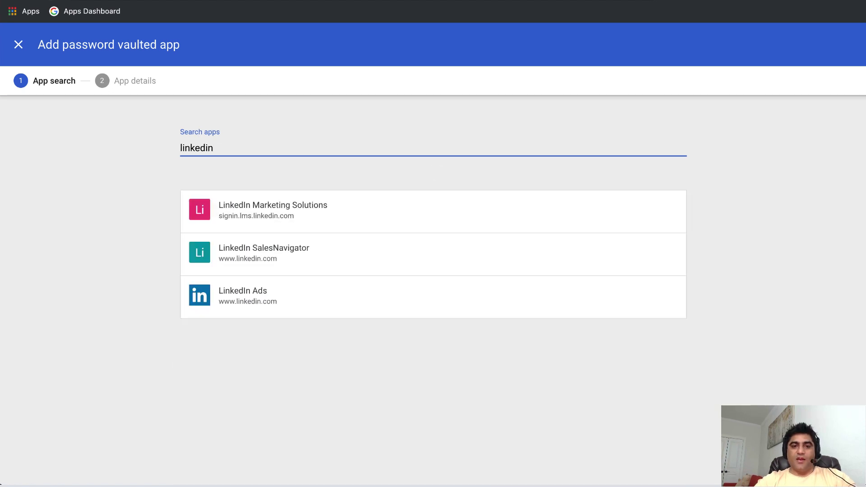
{"action": "mouse_move", "coordinate": [193, 256]}
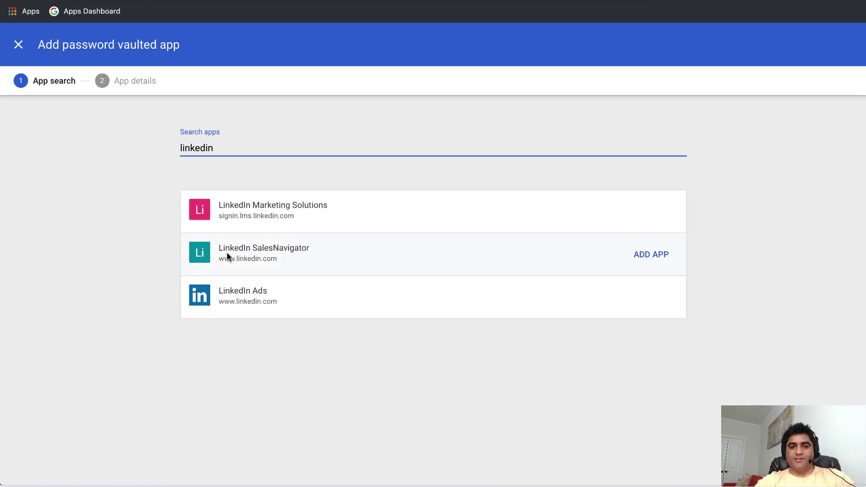
{"action": "left_click", "coordinate": [656, 256]}
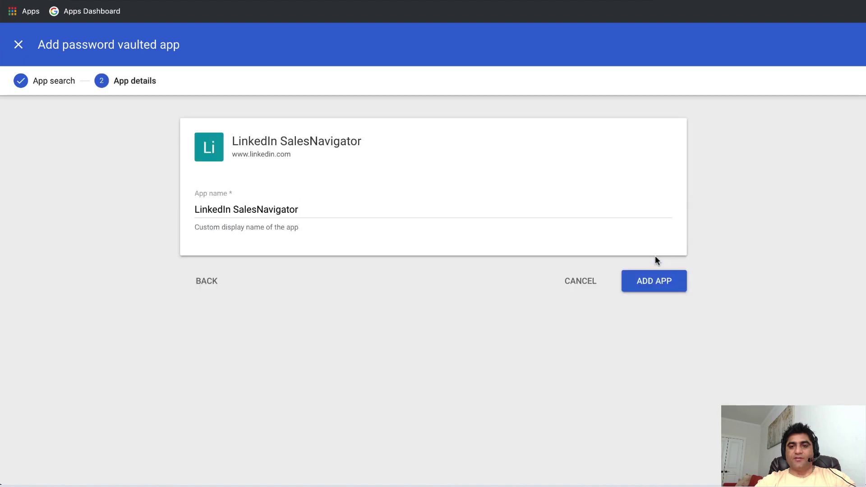
{"action": "left_click", "coordinate": [218, 206]}
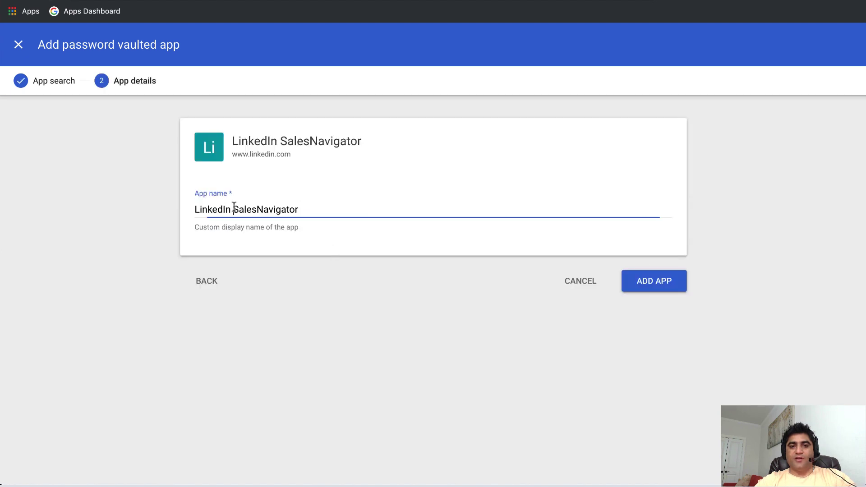
{"action": "left_click", "coordinate": [660, 280]}
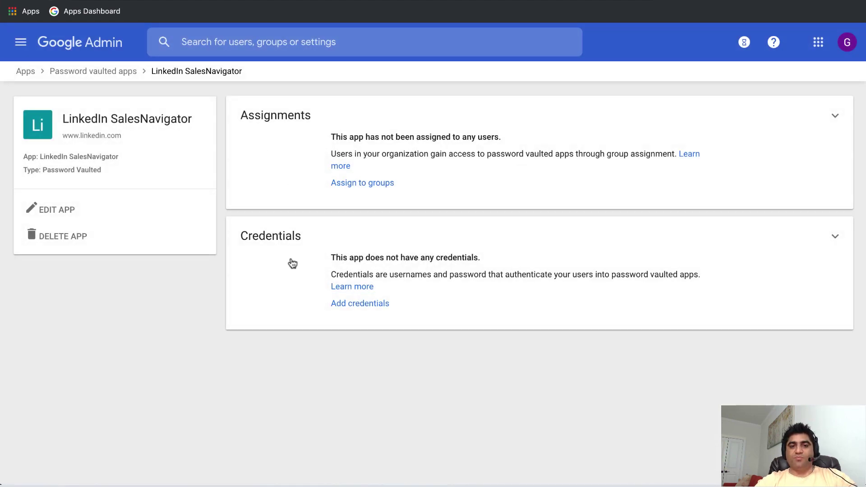
{"action": "left_click", "coordinate": [356, 304]}
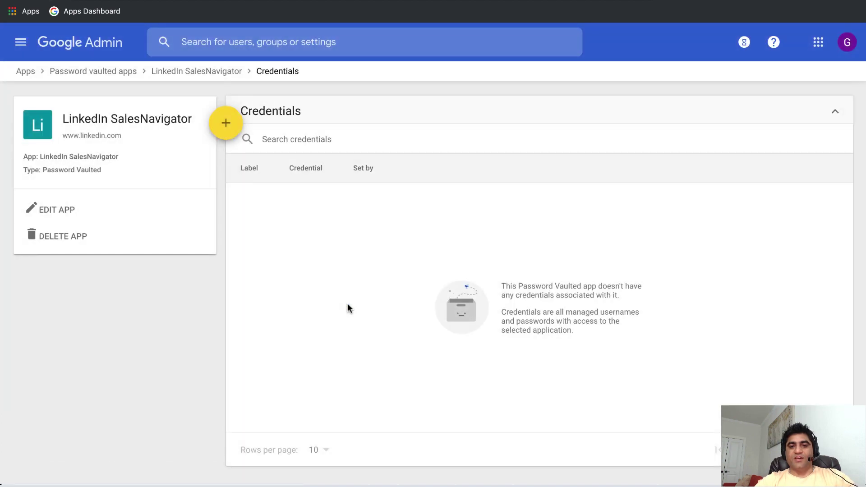
{"action": "left_click", "coordinate": [226, 128]}
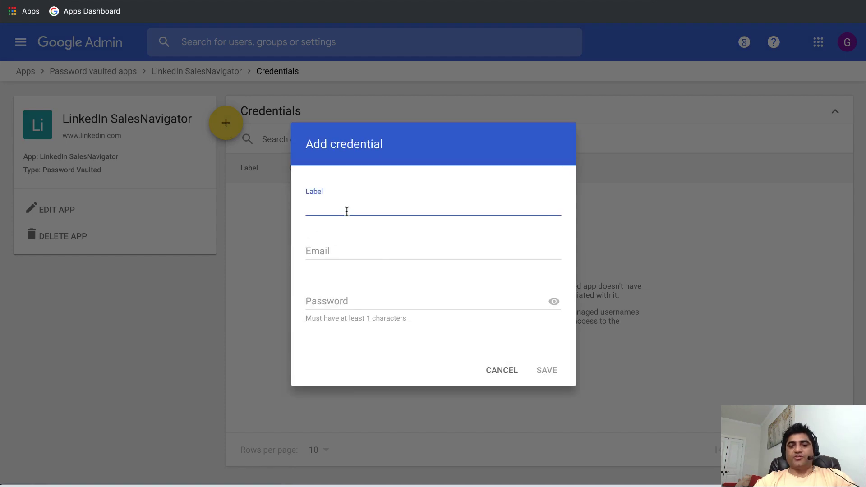
Save a credential labelled 'Linkedin Sales navigator' with the sign-in email and password.
{"action": "type", "text": "Linkedin Sale"}
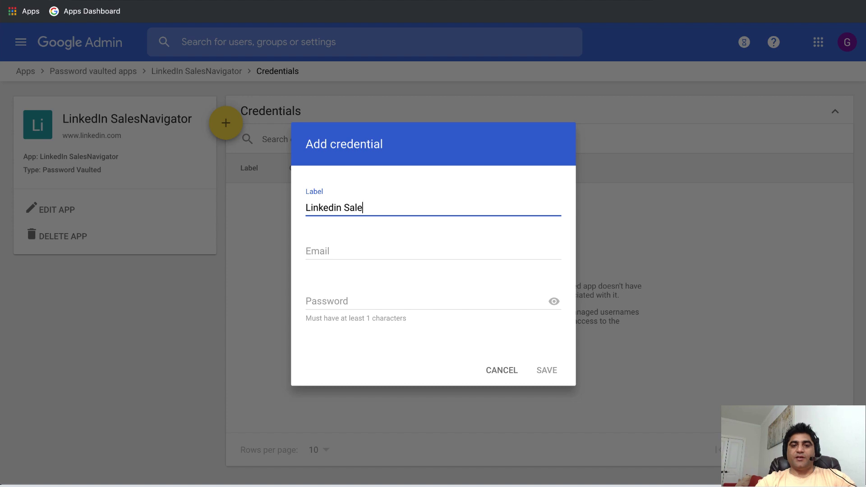
{"action": "type", "text": "s navigator"}
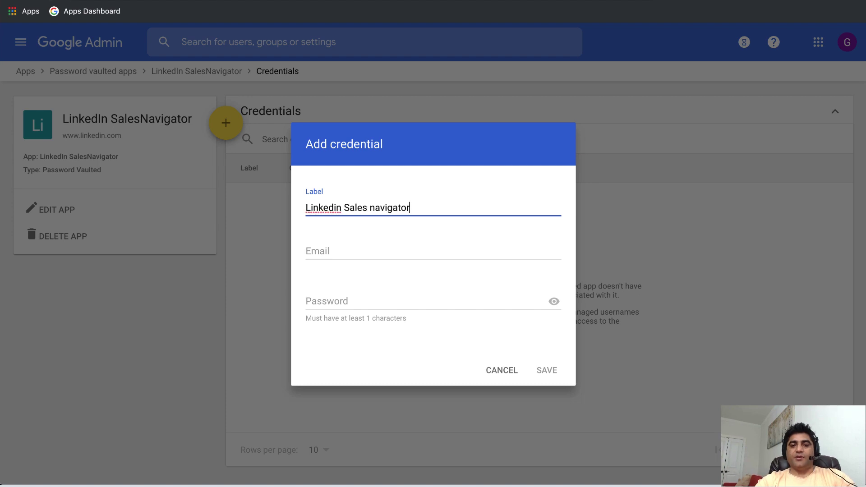
{"action": "left_click", "coordinate": [306, 251]}
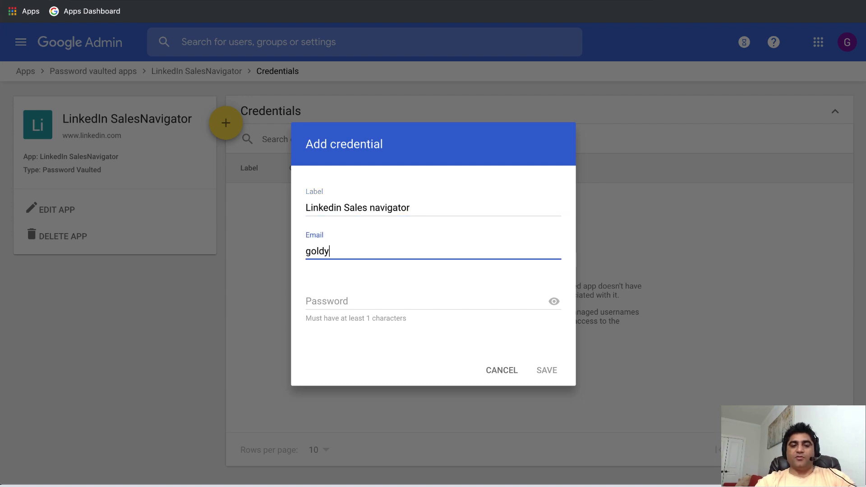
{"action": "key", "text": "Tab"}
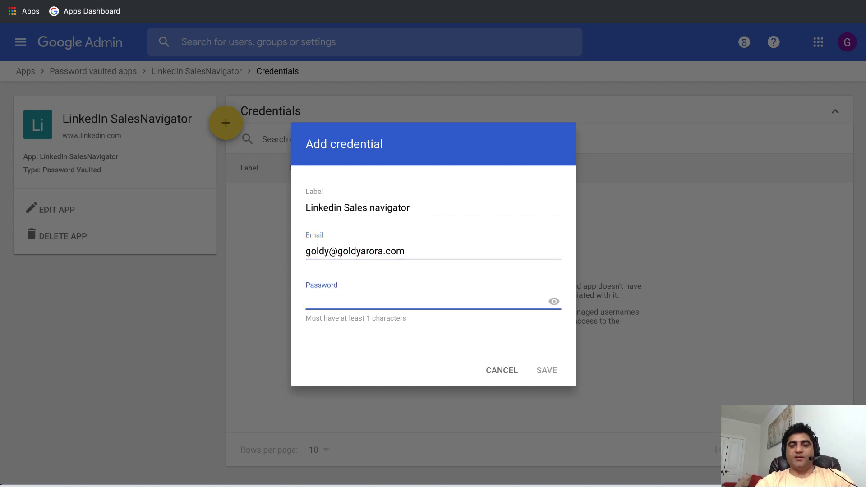
{"action": "type", "text": "•••••••"}
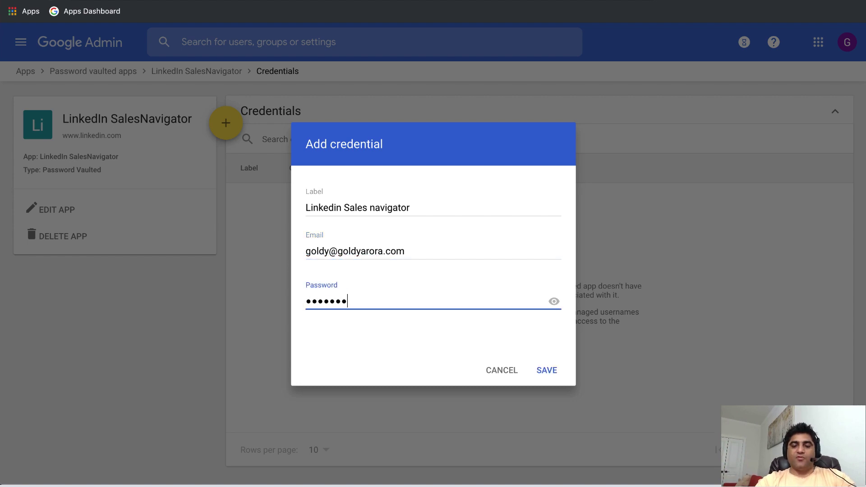
{"action": "type", "text": "••"}
{"action": "left_click", "coordinate": [543, 366]}
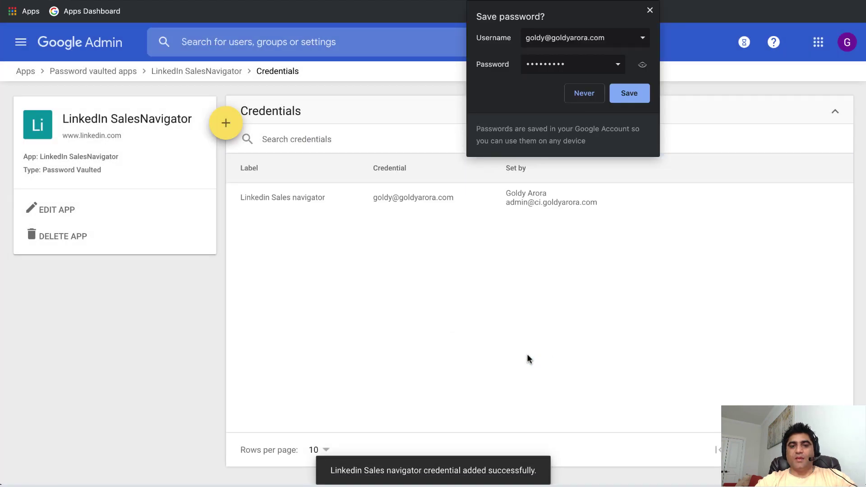
{"action": "left_click", "coordinate": [650, 10]}
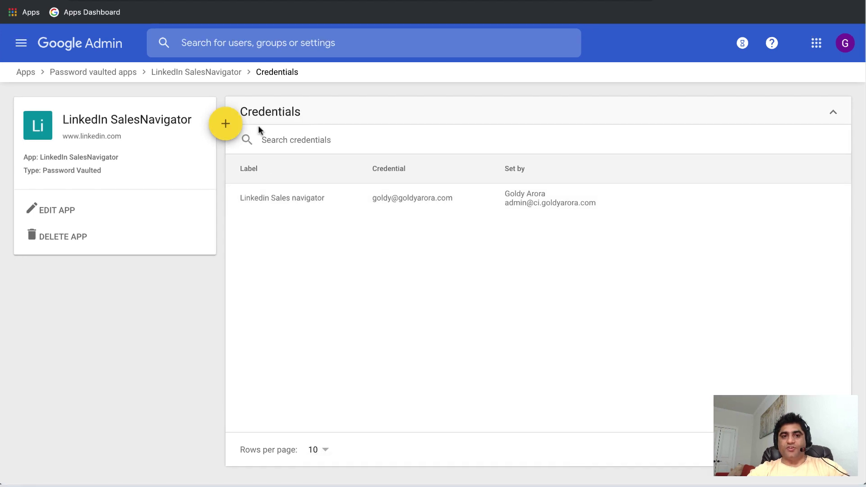
Assign LinkedIn SalesNavigator to the PVA_Sales group found through the group search.
{"action": "left_click", "coordinate": [189, 73]}
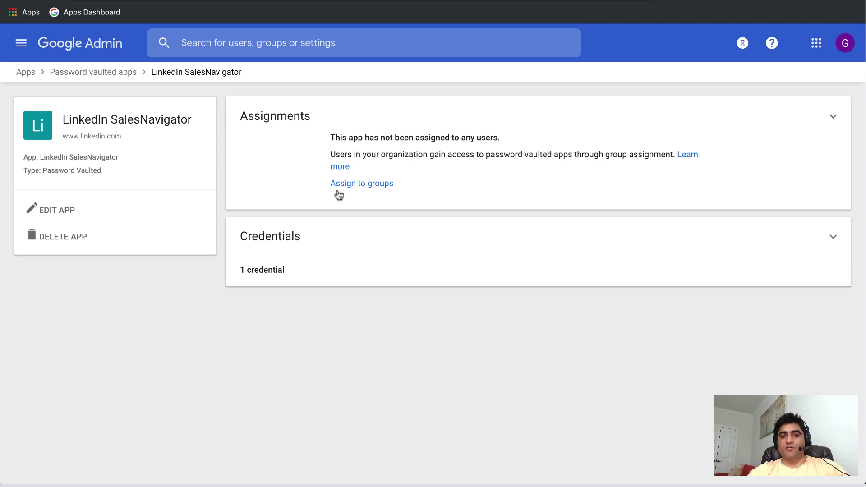
{"action": "left_click", "coordinate": [358, 185]}
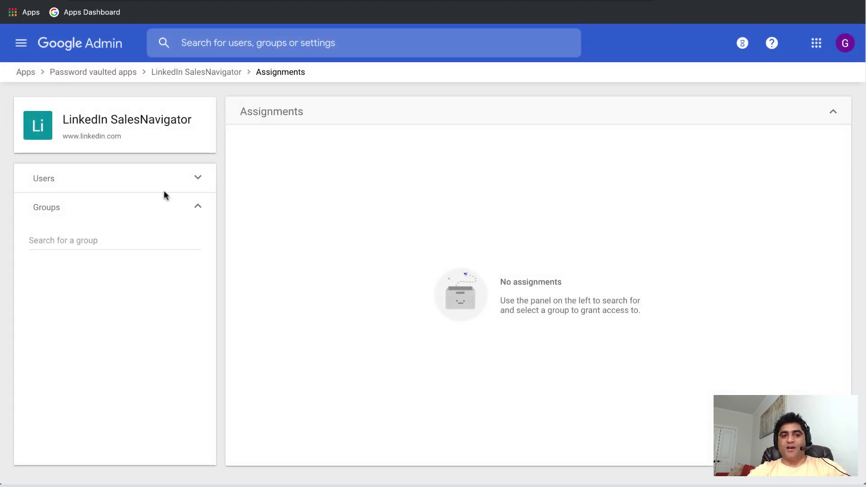
{"action": "left_click", "coordinate": [115, 235]}
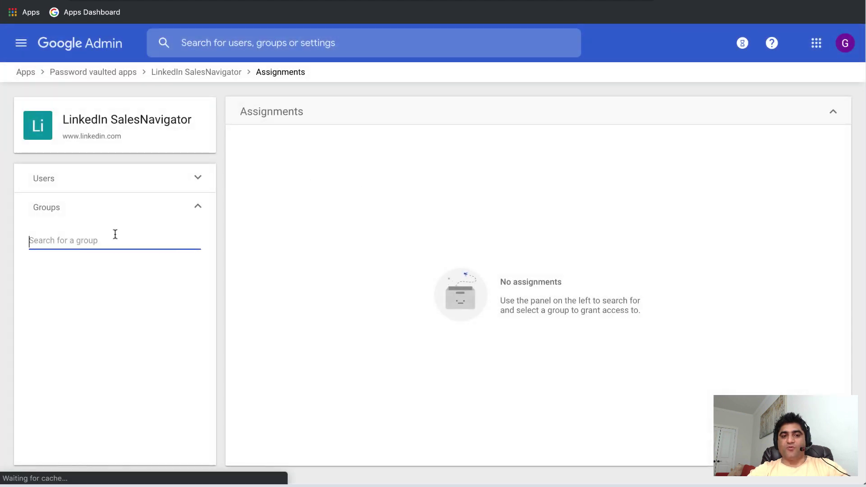
{"action": "type", "text": "pw"}
{"action": "key", "text": "BackSpace"}
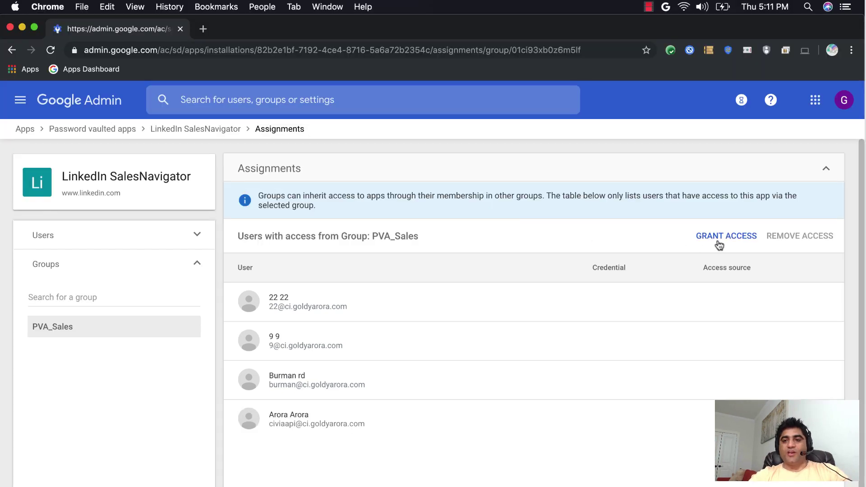
Grant PVA_Sales the same 'Linkedin Sales navigator' credential for everyone.
{"action": "left_click", "coordinate": [718, 244]}
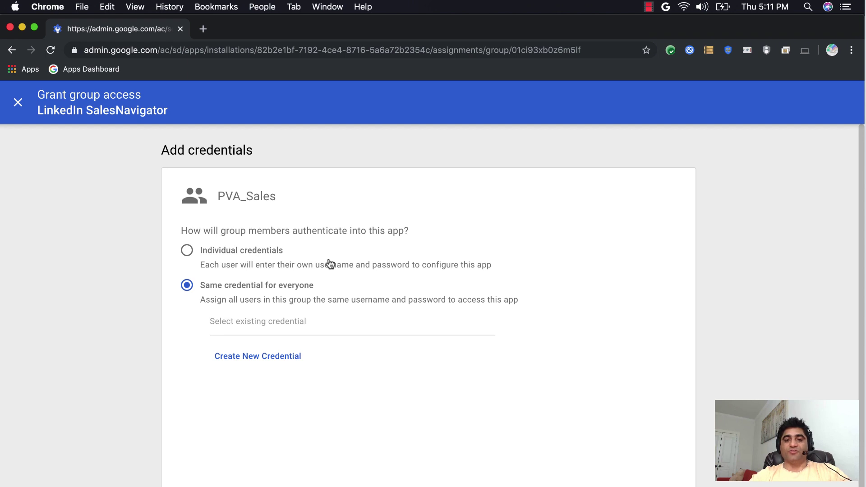
{"action": "left_click", "coordinate": [187, 250]}
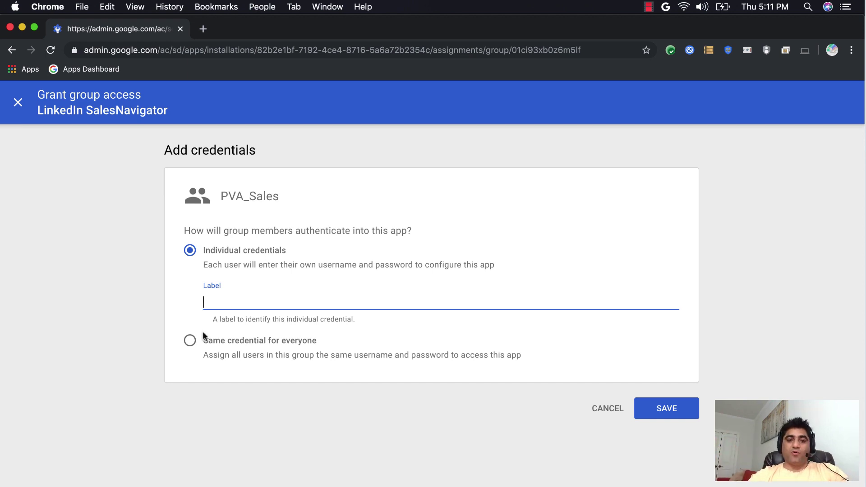
{"action": "left_click", "coordinate": [189, 342]}
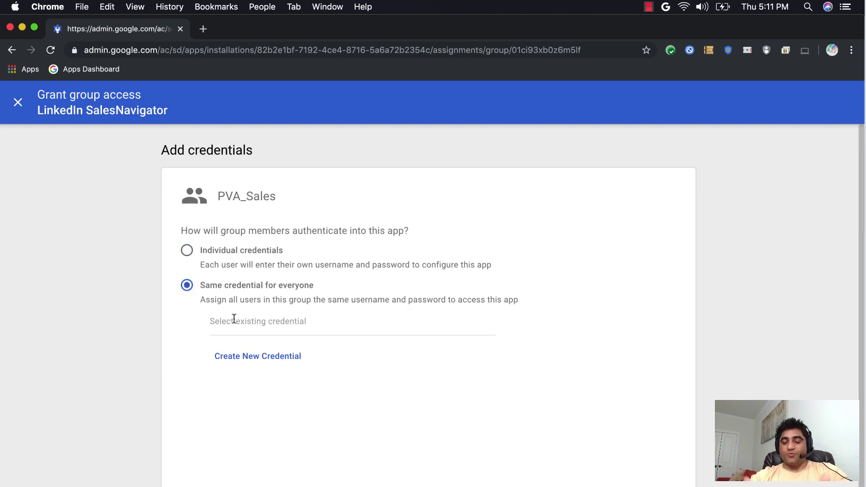
{"action": "left_click", "coordinate": [234, 319]}
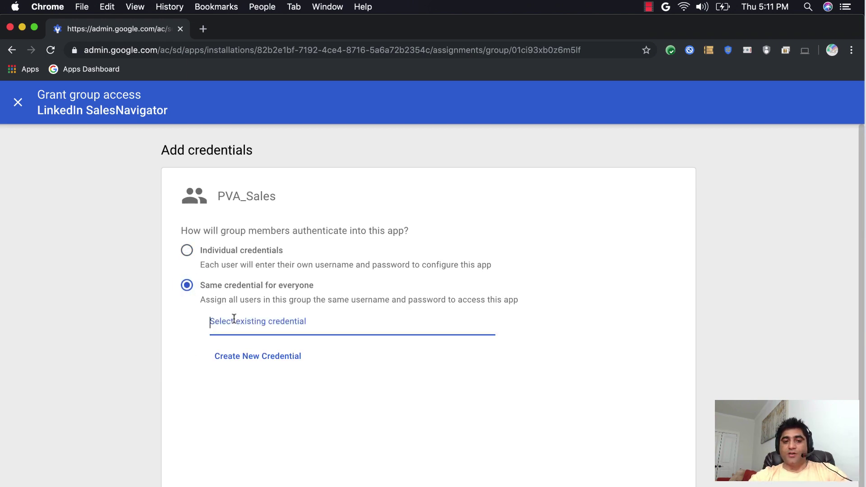
{"action": "left_click", "coordinate": [244, 354]}
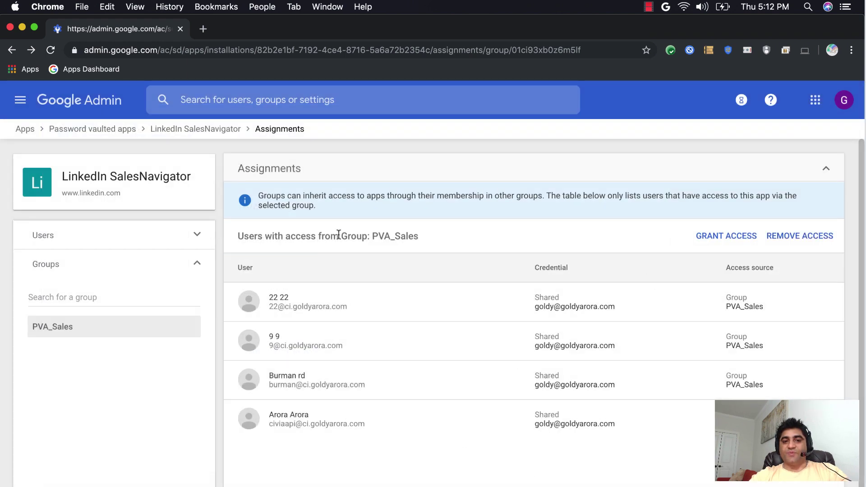
Search for 'costco' and add the plain Costco app as a password vaulted app.
{"action": "left_click", "coordinate": [76, 131]}
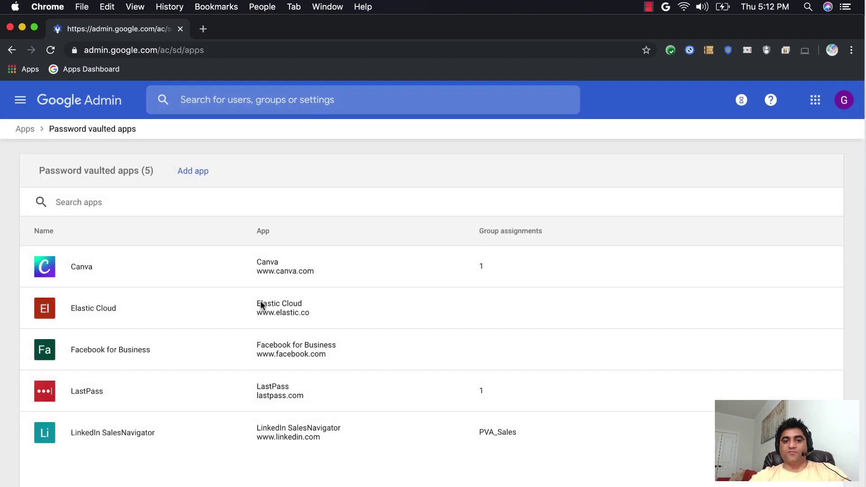
{"action": "left_click", "coordinate": [195, 170]}
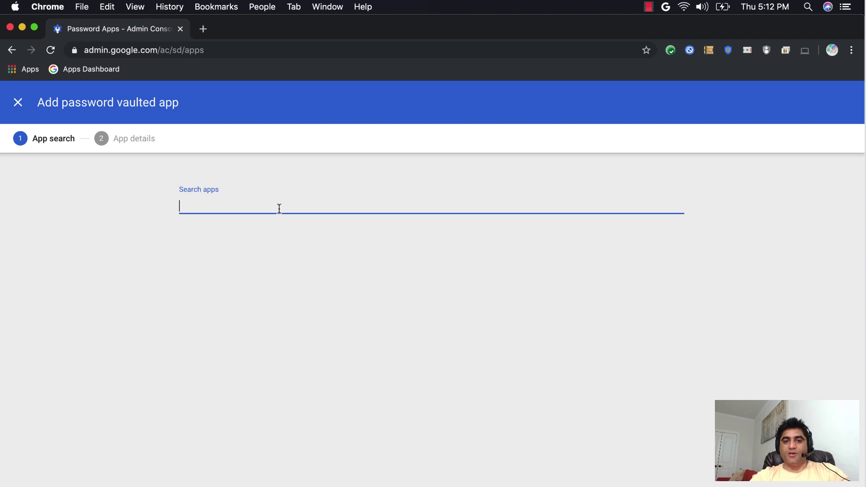
{"action": "type", "text": "cosco"}
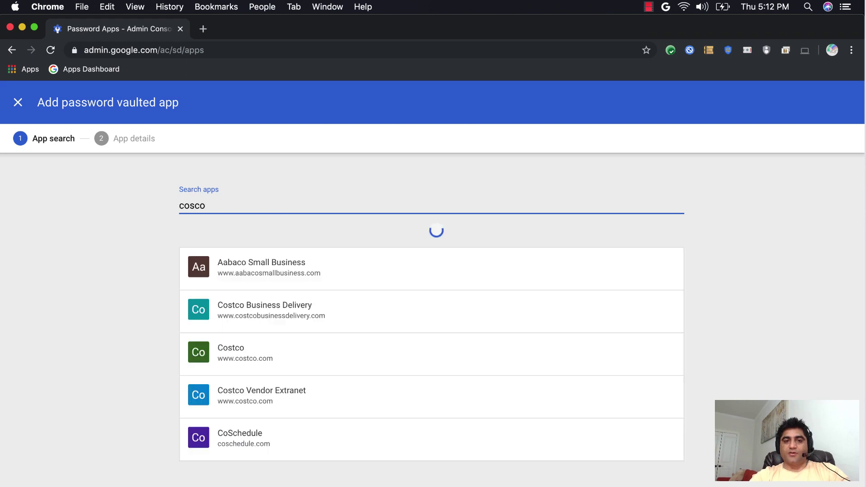
{"action": "key", "text": "BackSpace"}
{"action": "key", "text": "BackSpace"}
{"action": "type", "text": "tco"}
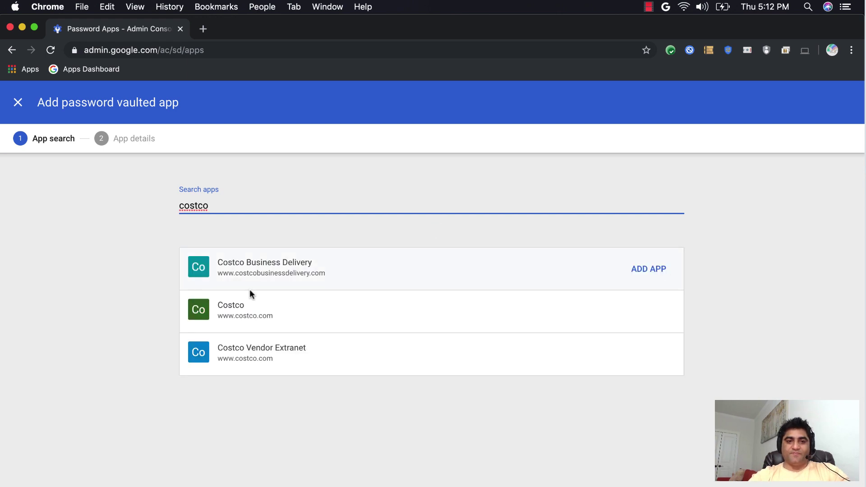
{"action": "left_click", "coordinate": [248, 302]}
{"action": "left_click", "coordinate": [637, 312]}
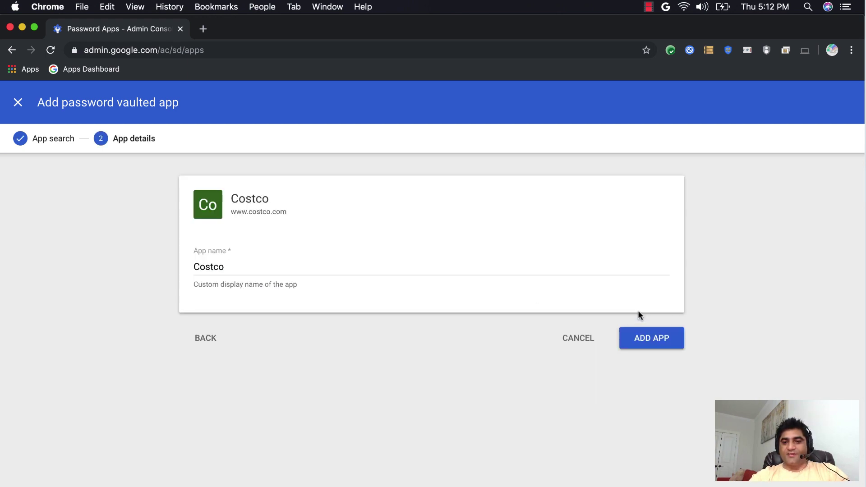
{"action": "left_click", "coordinate": [632, 333]}
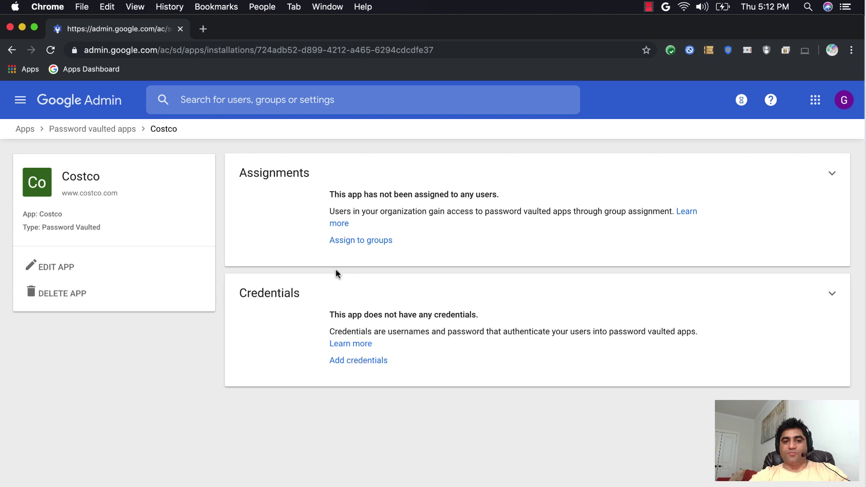
Grant PVA_Sales access to Costco with individual credentials labelled 'Costco', then return to the apps list.
{"action": "left_click", "coordinate": [361, 240]}
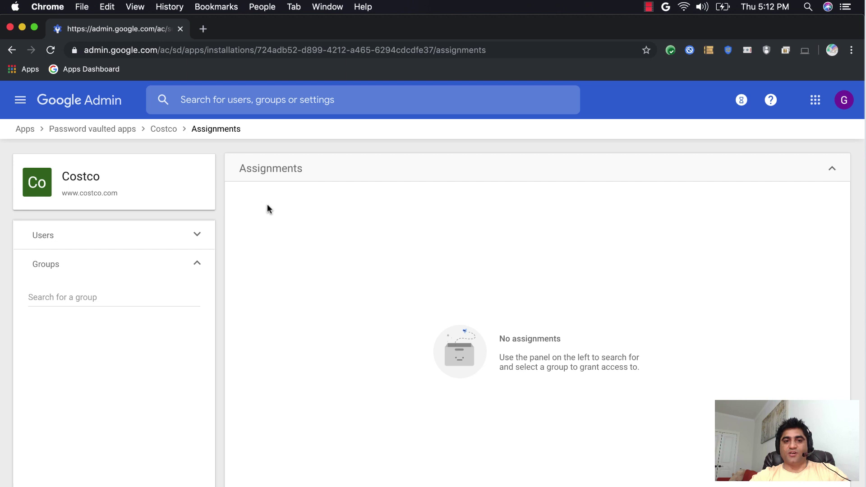
{"action": "left_click", "coordinate": [150, 295]}
{"action": "left_click", "coordinate": [72, 345]}
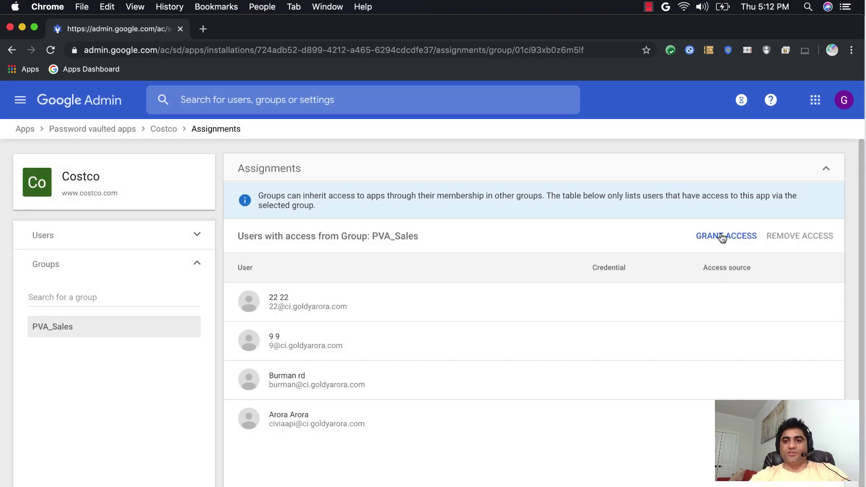
{"action": "left_click", "coordinate": [722, 238]}
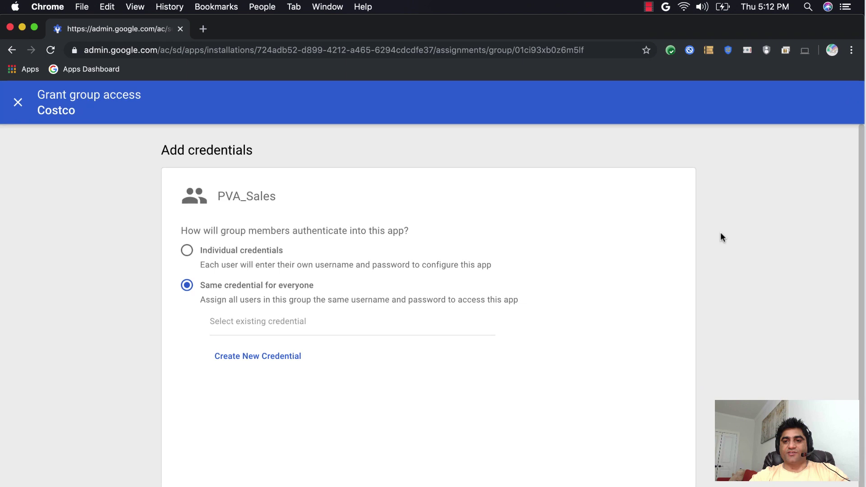
{"action": "left_click", "coordinate": [187, 251]}
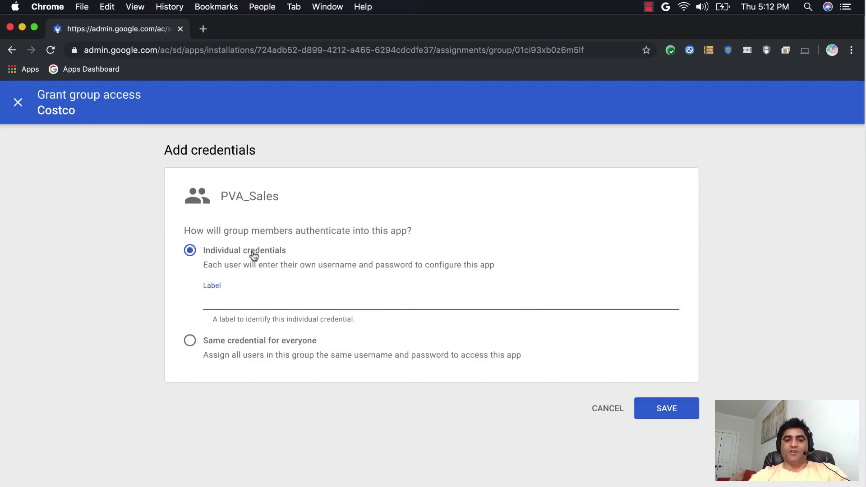
{"action": "type", "text": "Cos"}
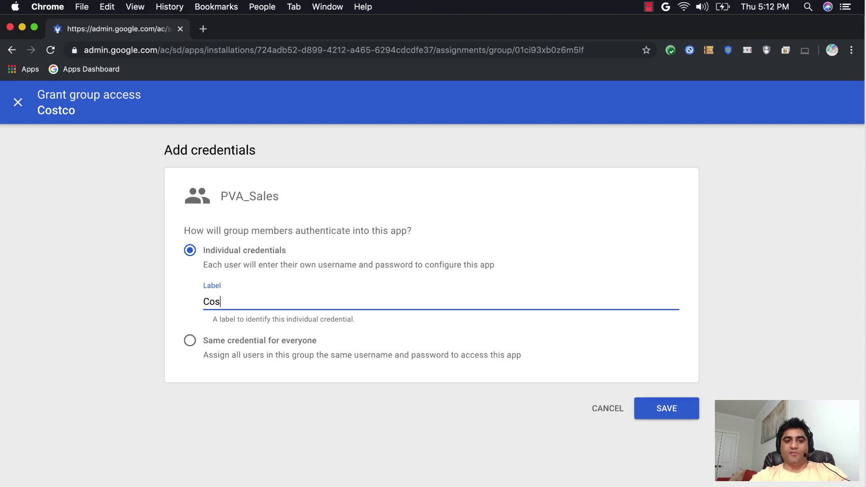
{"action": "type", "text": "tco"}
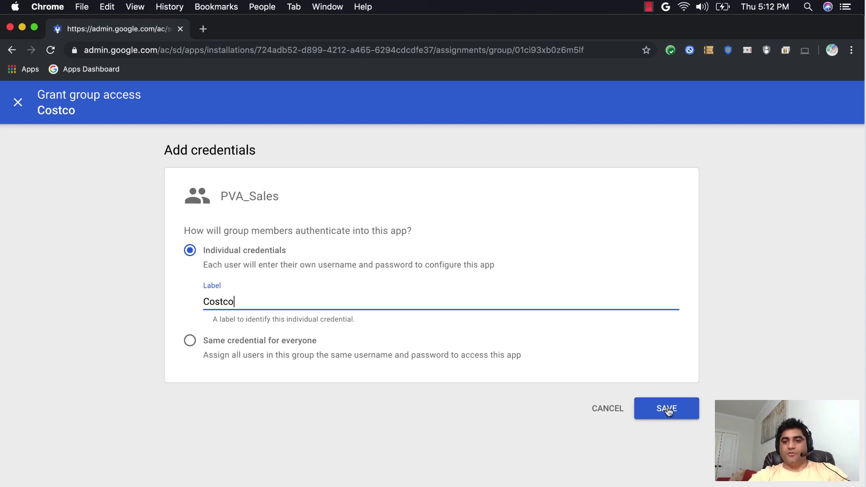
{"action": "left_click", "coordinate": [666, 408]}
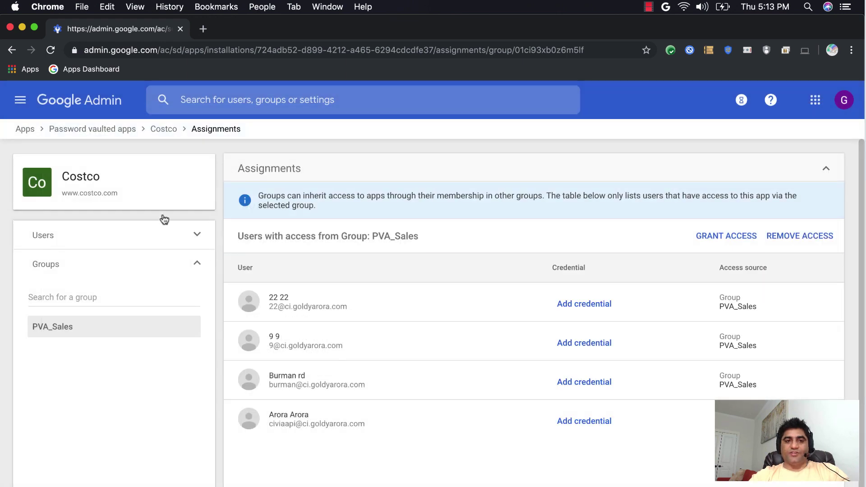
{"action": "left_click", "coordinate": [121, 131]}
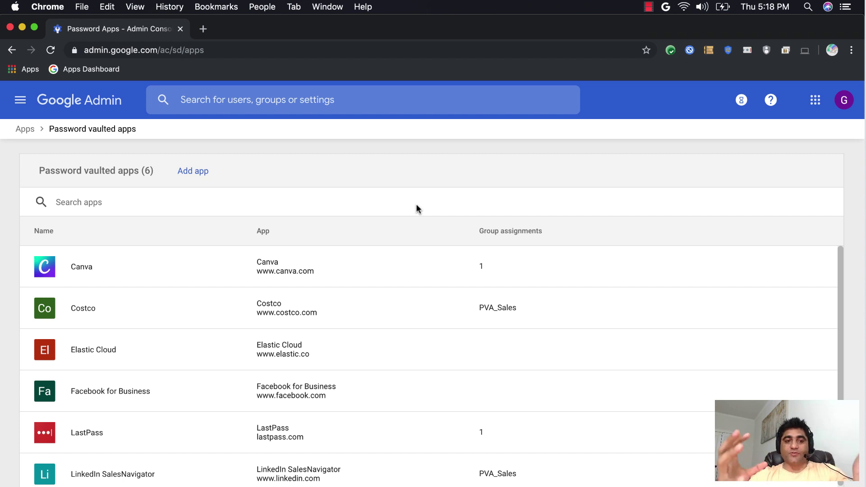
Open gsuite.google.com/dashboard in a new Chrome window.
{"action": "key", "text": "super+n"}
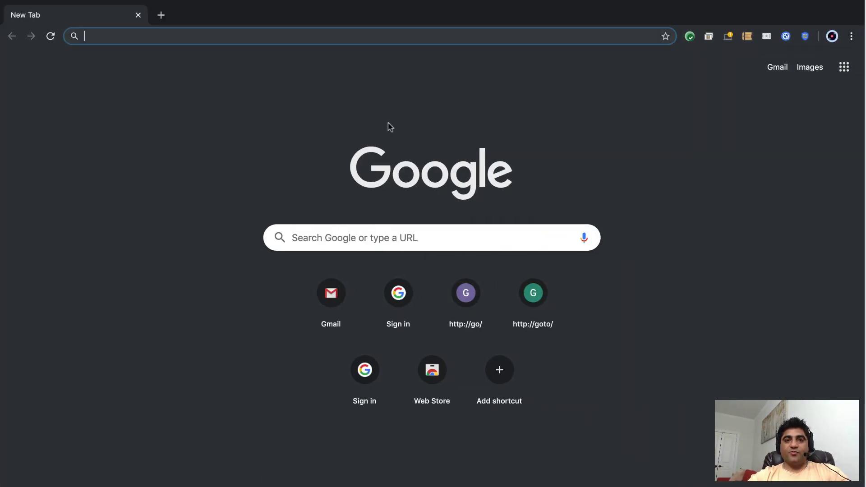
{"action": "type", "text": "guiste."}
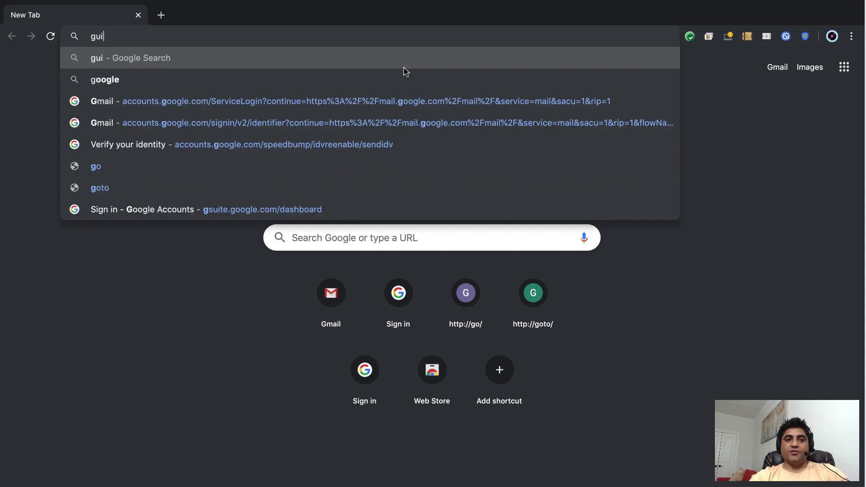
{"action": "key", "text": "BackSpace"}
{"action": "key", "text": "BackSpace"}
{"action": "key", "text": "BackSpace"}
{"action": "key", "text": "BackSpace"}
{"action": "key", "text": "BackSpace"}
{"action": "key", "text": "BackSpace"}
{"action": "type", "text": "site"}
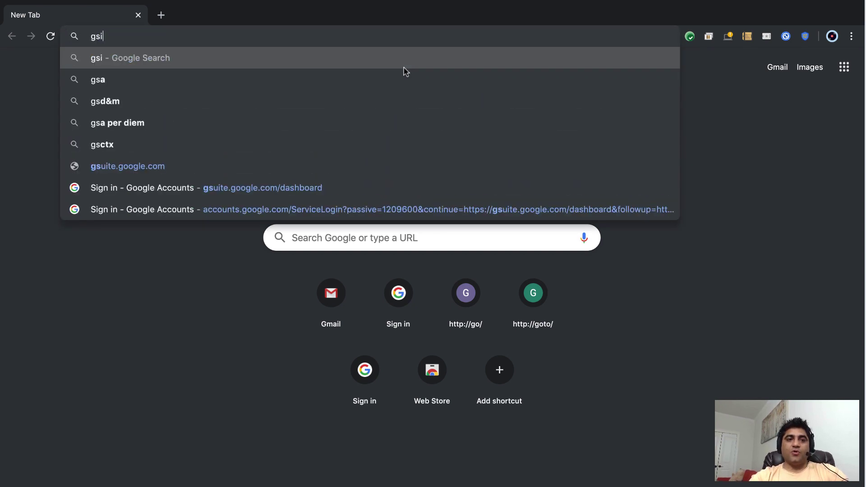
{"action": "key", "text": "BackSpace"}
{"action": "key", "text": "BackSpace"}
{"action": "key", "text": "BackSpace"}
{"action": "type", "text": "uite.goo"}
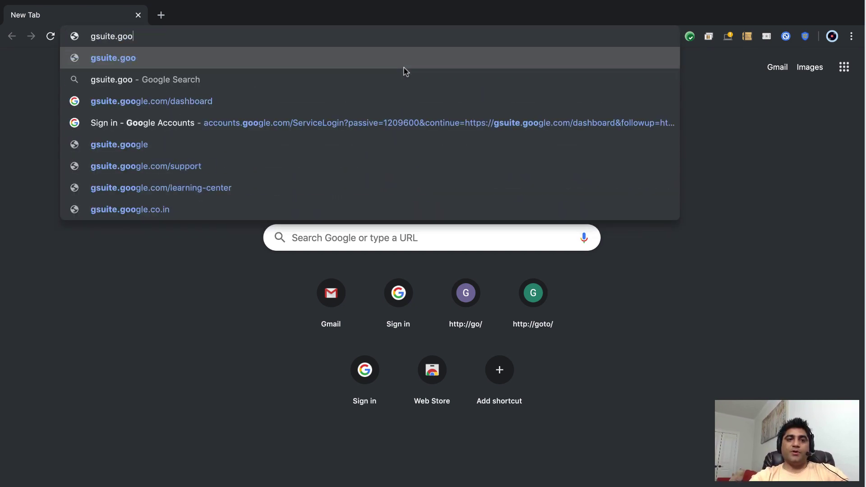
{"action": "type", "text": "g"}
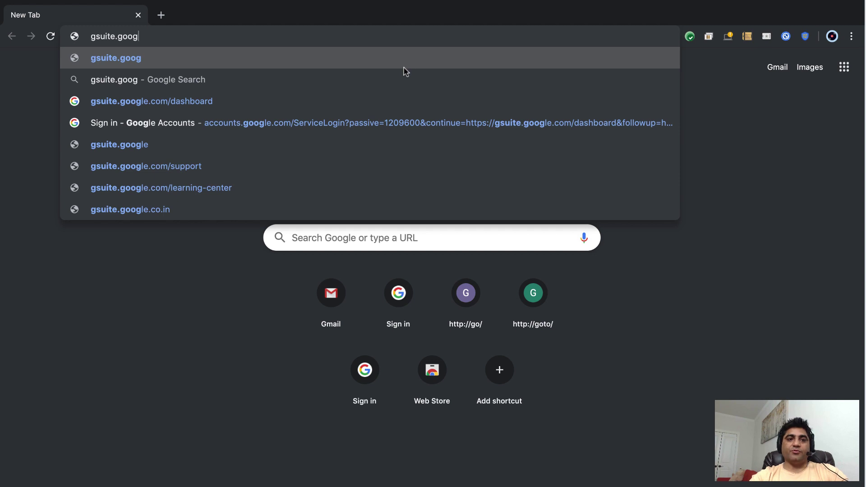
{"action": "key", "text": "super+a"}
{"action": "type", "text": "gsuite."}
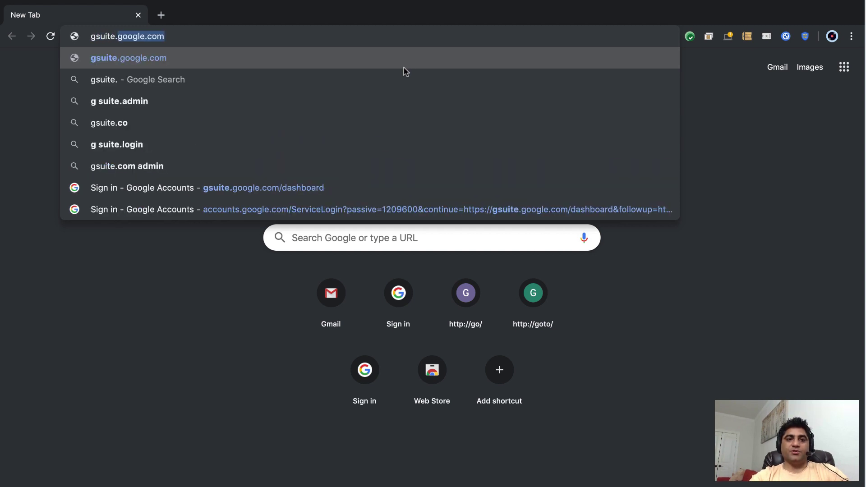
{"action": "key", "text": "Right"}
{"action": "type", "text": "/da"}
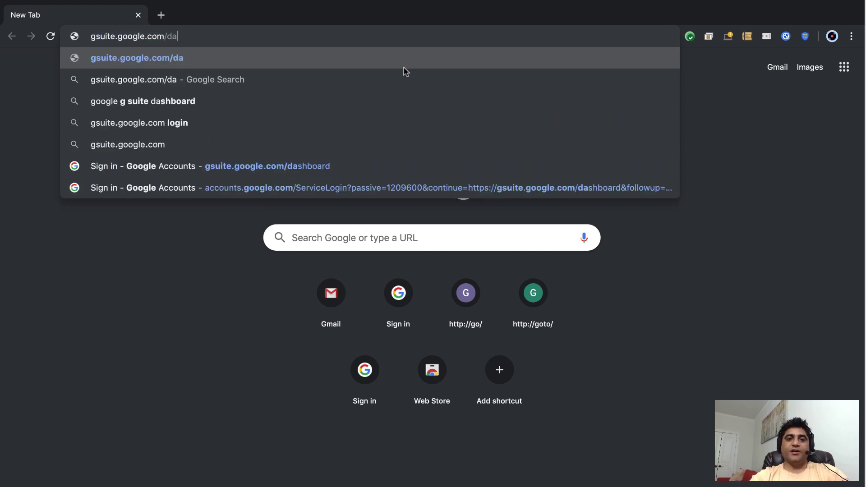
{"action": "type", "text": "shboard"}
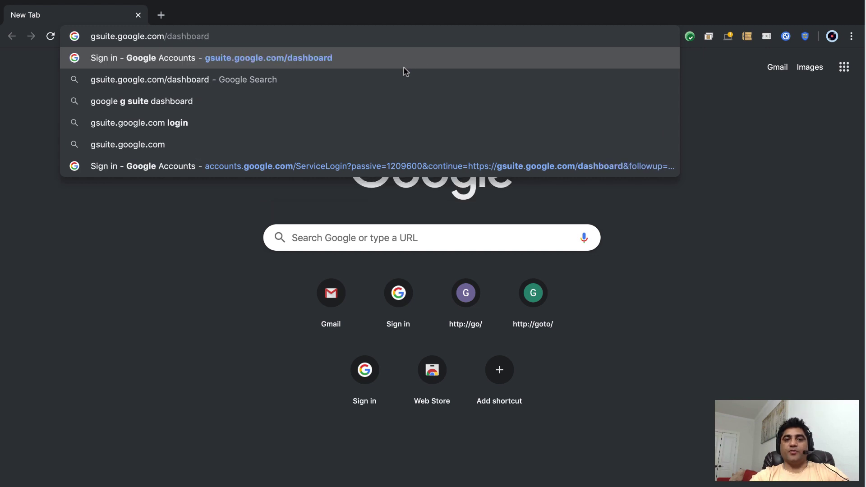
{"action": "left_click", "coordinate": [326, 62]}
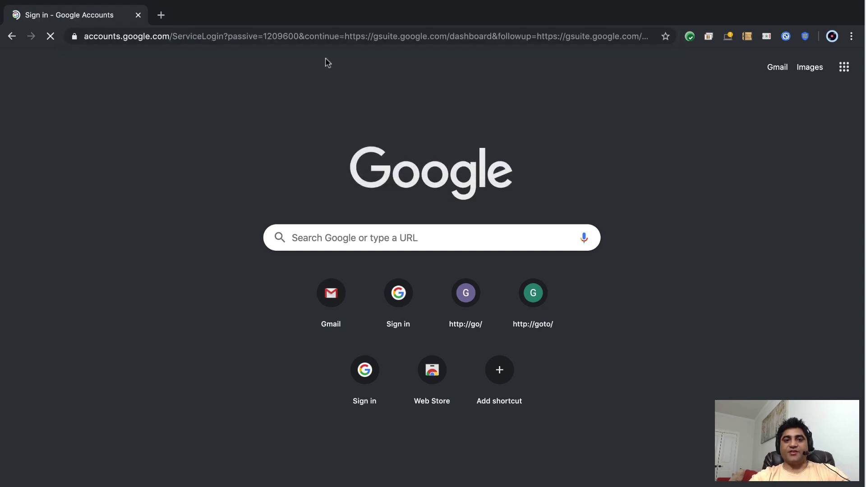
Sign in with the test user's email address and password.
{"action": "triple_click", "coordinate": [353, 267]}
{"action": "key", "text": "BackSpace"}
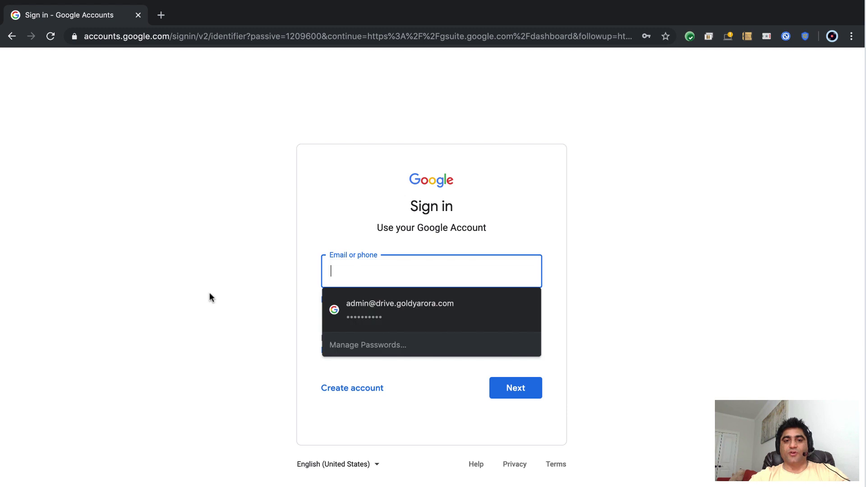
{"action": "left_click", "coordinate": [209, 292]}
{"action": "left_click", "coordinate": [324, 270]}
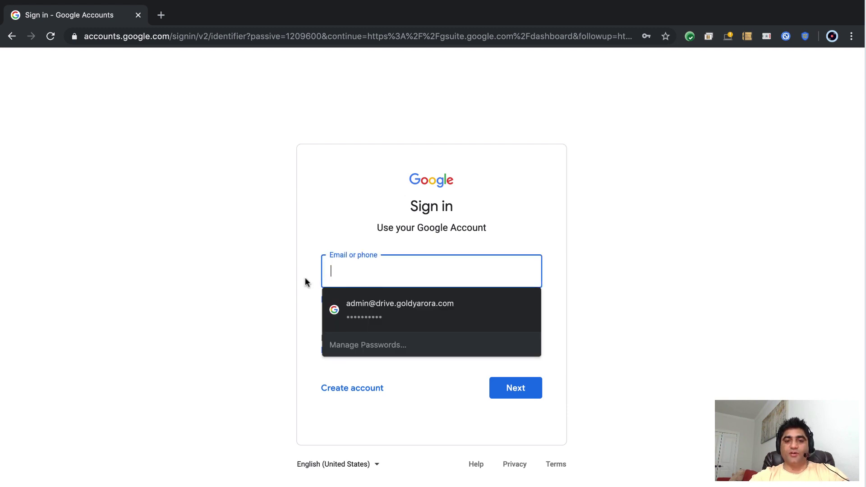
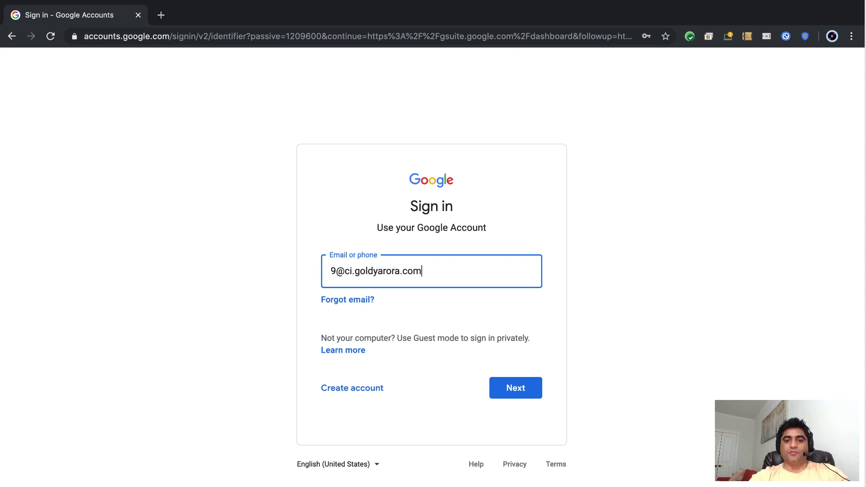
{"action": "key", "text": "Return"}
{"action": "type", "text": "••••••••••••"}
{"action": "key", "text": "super+a"}
{"action": "key", "text": "BackSpace"}
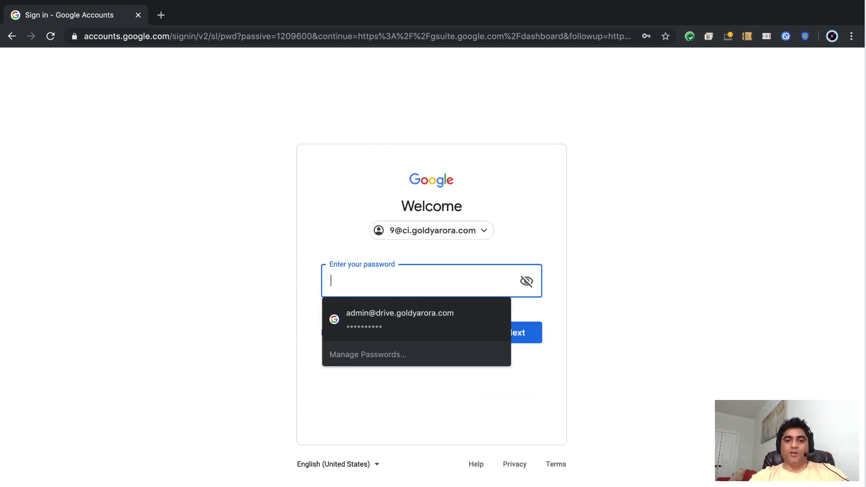
{"action": "type", "text": "•••••••••"}
{"action": "key", "text": "Return"}
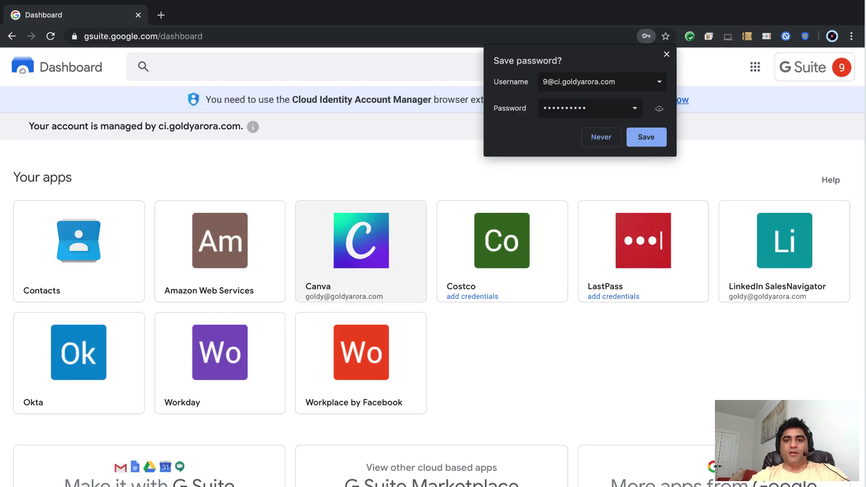
Dismiss Chrome's save-password prompt and open the Cloud Identity Account Manager extension's Web Store page.
{"action": "left_click", "coordinate": [666, 54]}
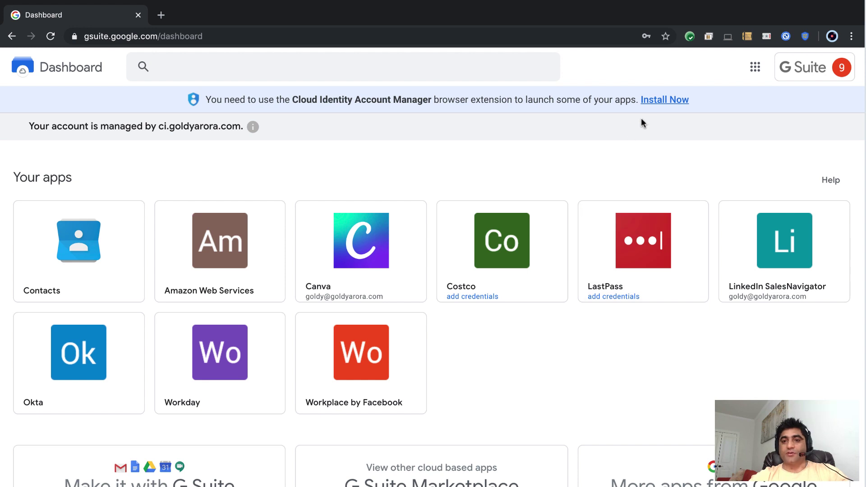
{"action": "left_click", "coordinate": [662, 101]}
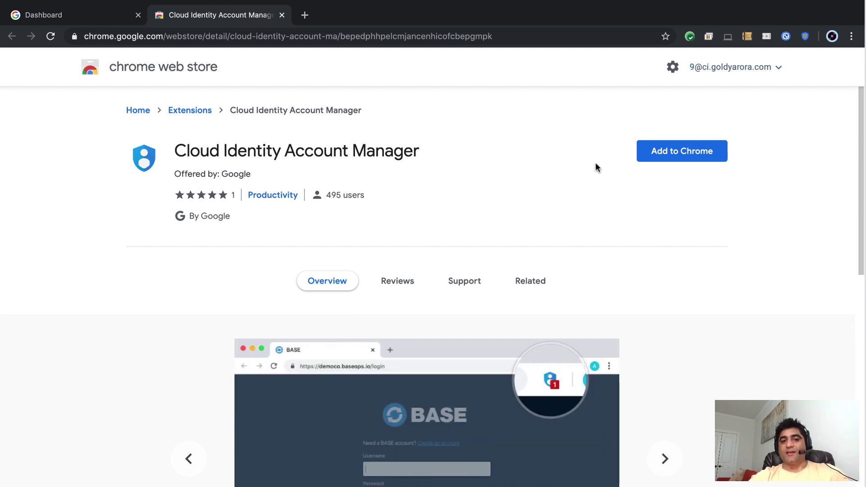
Add the Cloud Identity Account Manager extension to Chrome, check its toolbar popup, and close the store tab.
{"action": "left_click", "coordinate": [648, 158]}
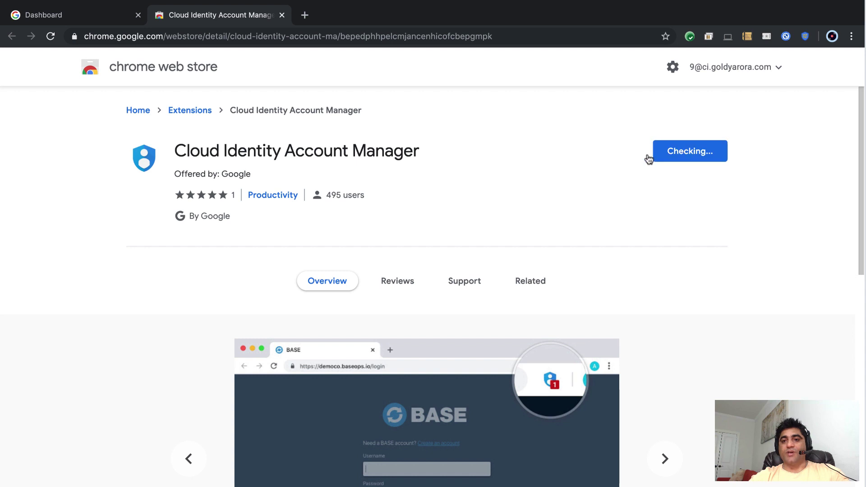
{"action": "left_click", "coordinate": [523, 109]}
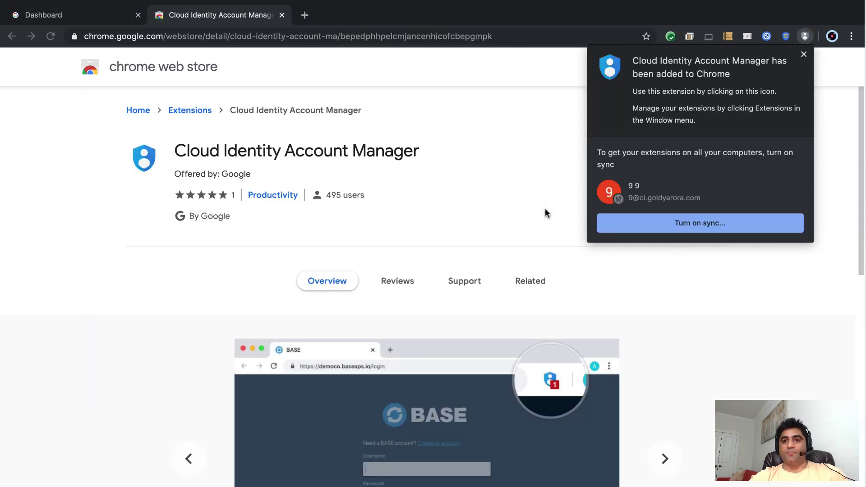
{"action": "left_click", "coordinate": [487, 130]}
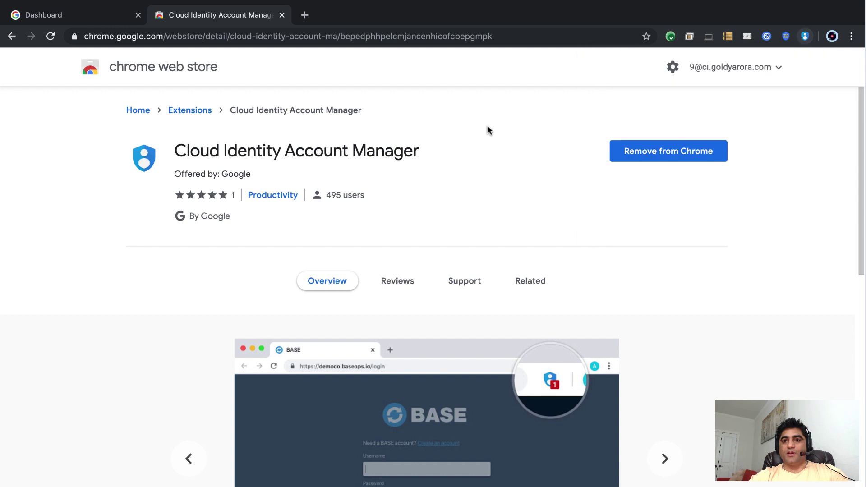
{"action": "left_click", "coordinate": [806, 37]}
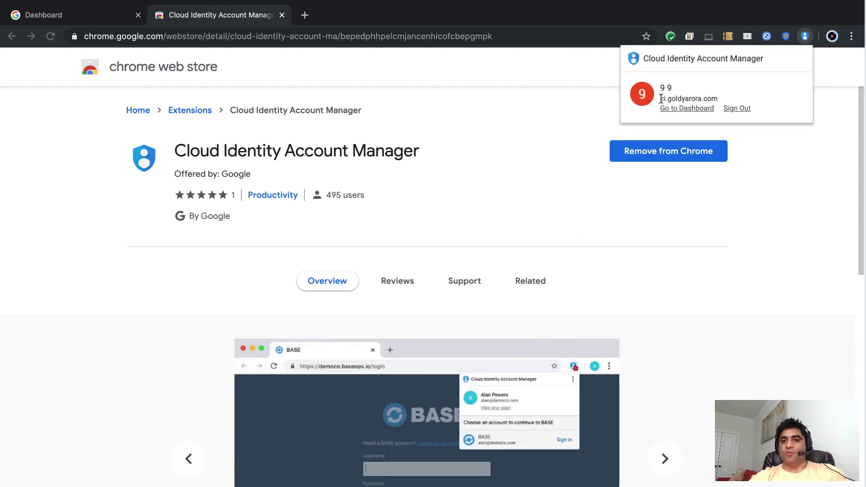
{"action": "left_click", "coordinate": [497, 81]}
{"action": "left_click", "coordinate": [282, 15]}
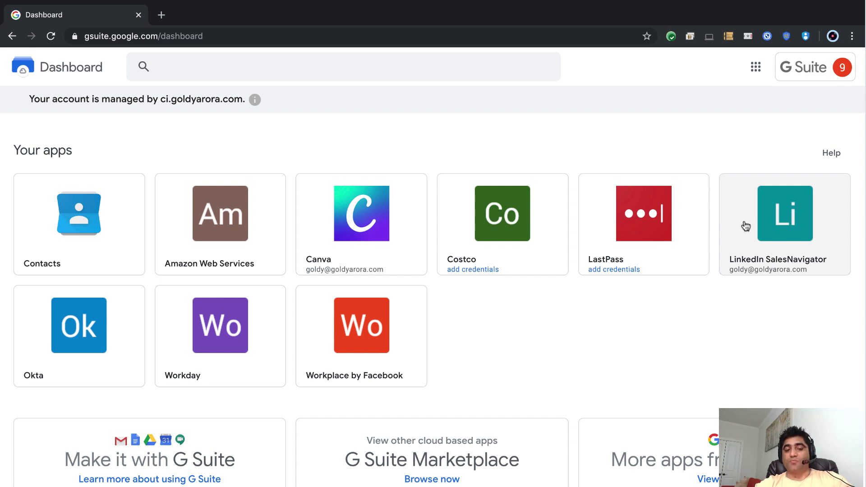
Launch LinkedIn SalesNavigator signed in from its dashboard tile, skip saving the password, and return to the Dashboard.
{"action": "left_click", "coordinate": [745, 225]}
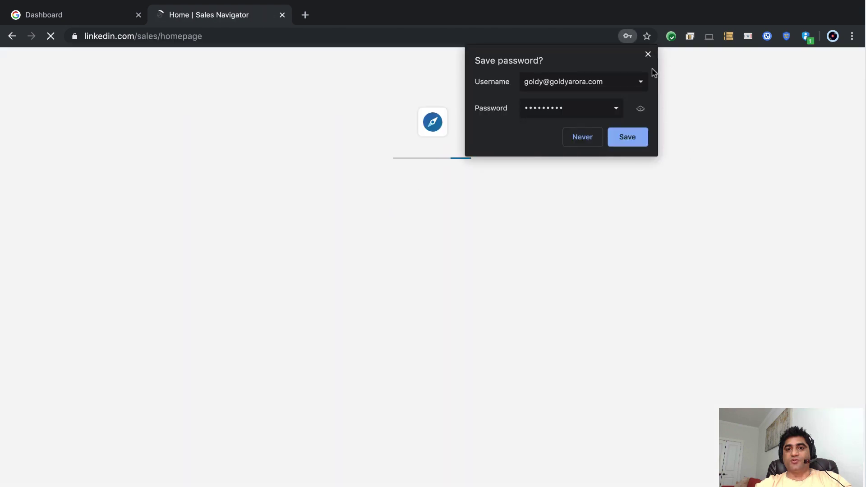
{"action": "left_click", "coordinate": [648, 54]}
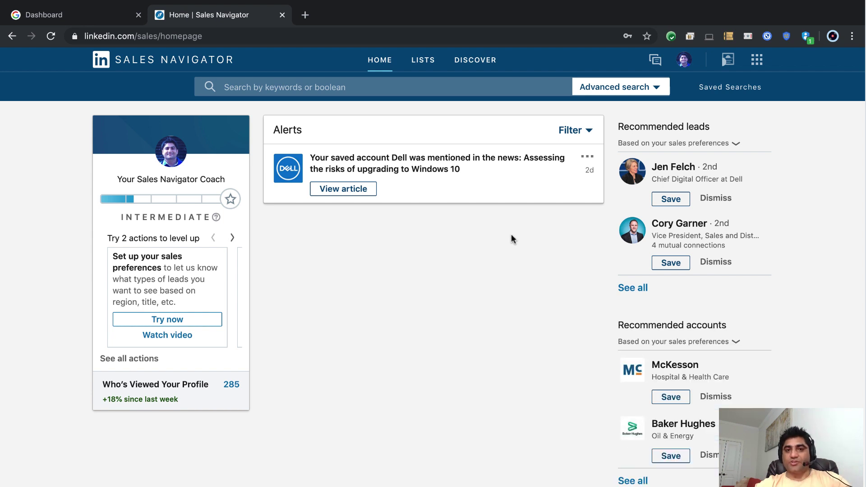
{"action": "left_click", "coordinate": [101, 21]}
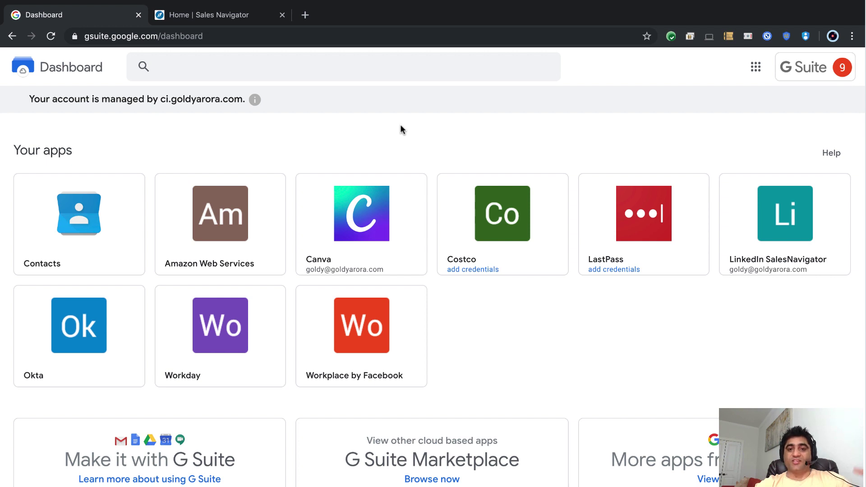
Save the user's email and password on the Costco tile, then launch Costco signed in.
{"action": "left_click", "coordinate": [466, 206]}
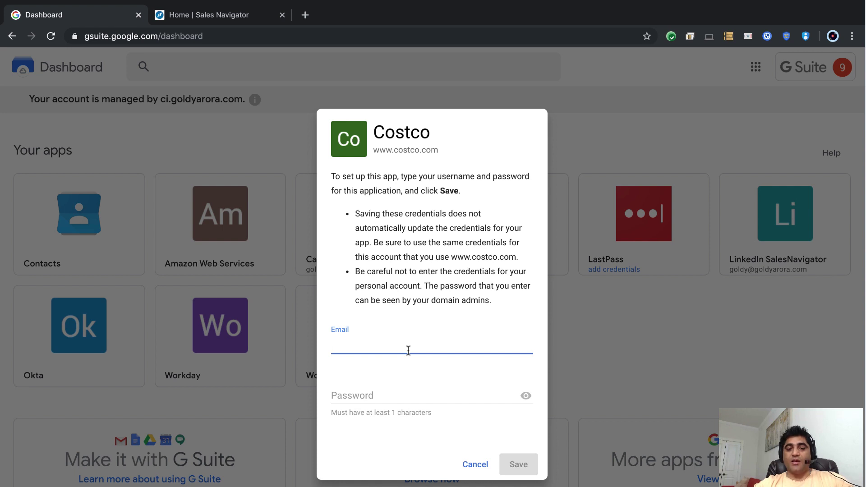
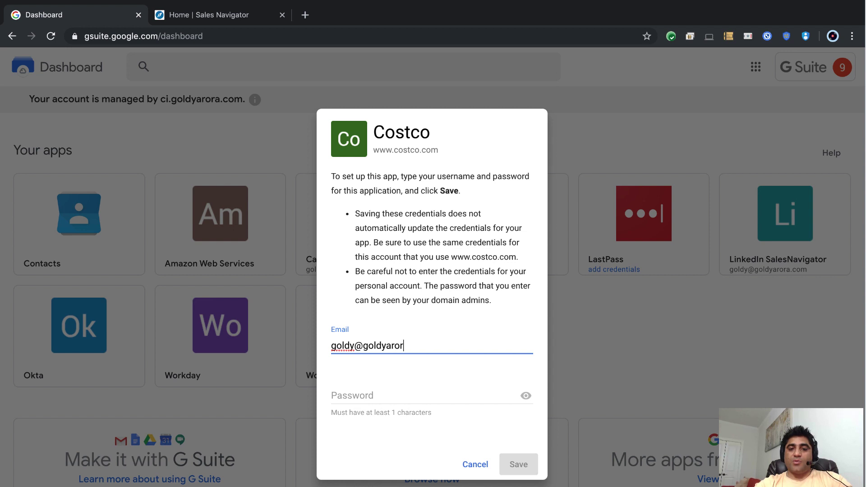
{"action": "key", "text": "Tab"}
{"action": "type", "text": "****"}
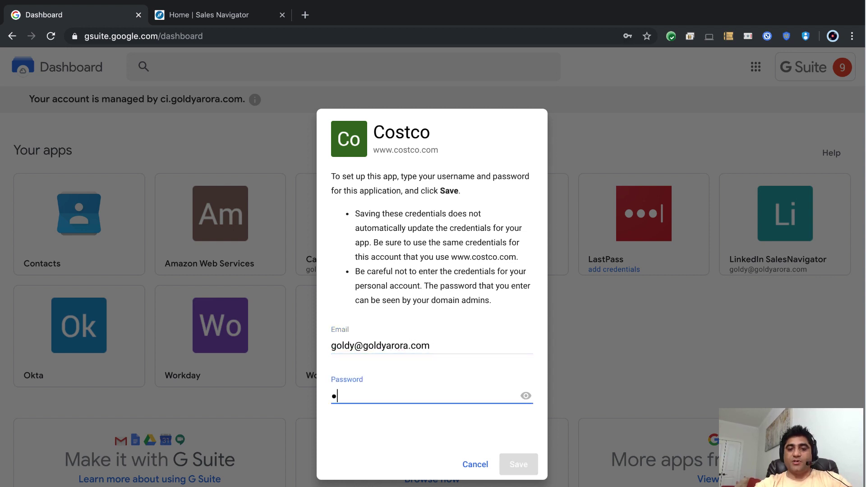
{"action": "type", "text": "******"}
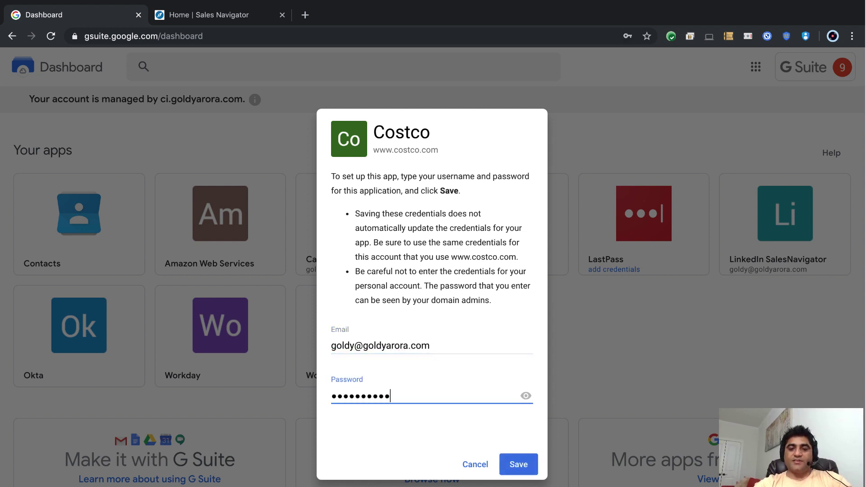
{"action": "left_click", "coordinate": [521, 461]}
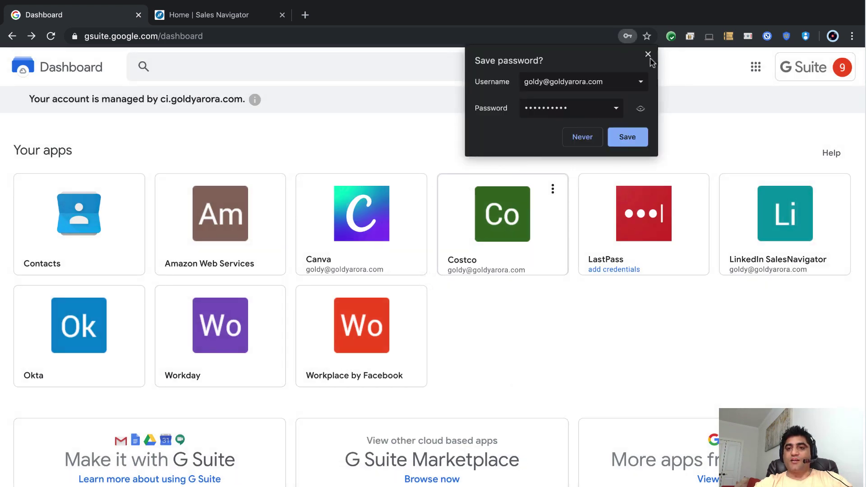
{"action": "left_click", "coordinate": [648, 54]}
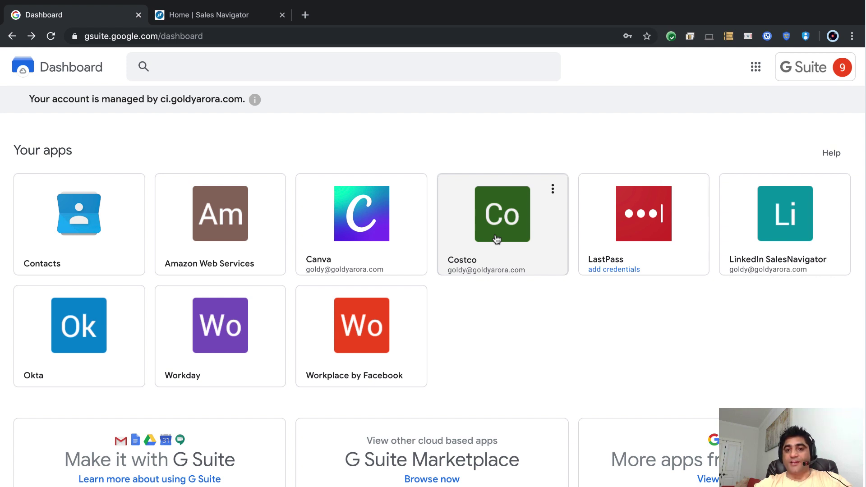
{"action": "left_click", "coordinate": [507, 215]}
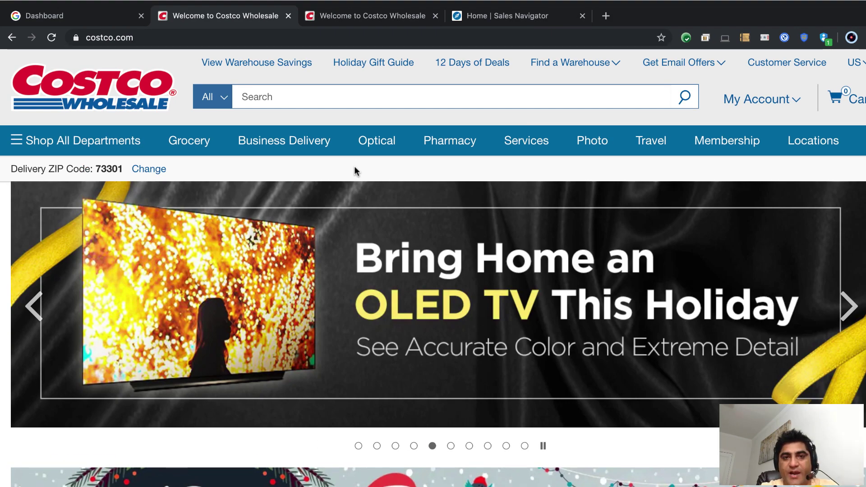
Switch to the Admin console window and open Reporting > Audit from the main menu.
{"action": "key", "text": "ctrl+Left"}
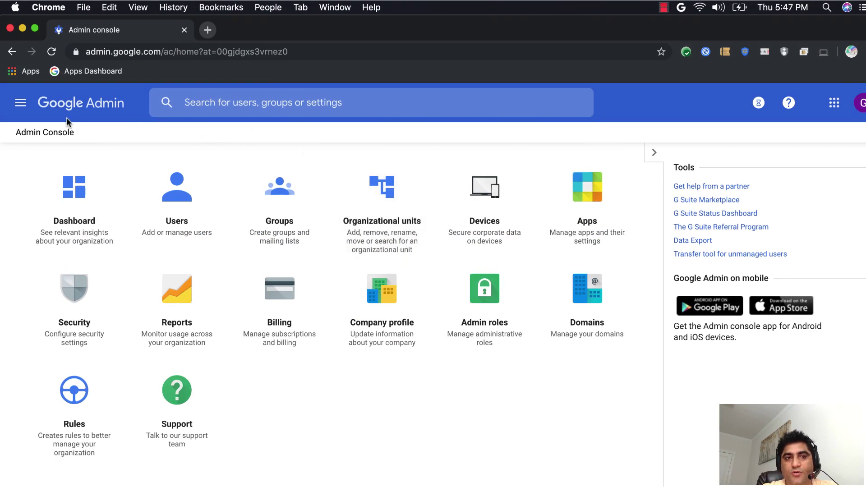
{"action": "left_click", "coordinate": [19, 105]}
{"action": "mouse_move", "coordinate": [64, 334]}
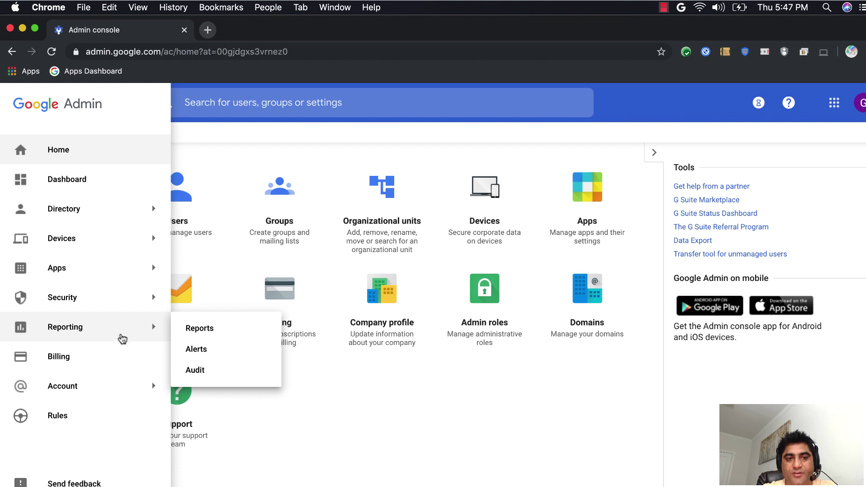
{"action": "left_click", "coordinate": [196, 371]}
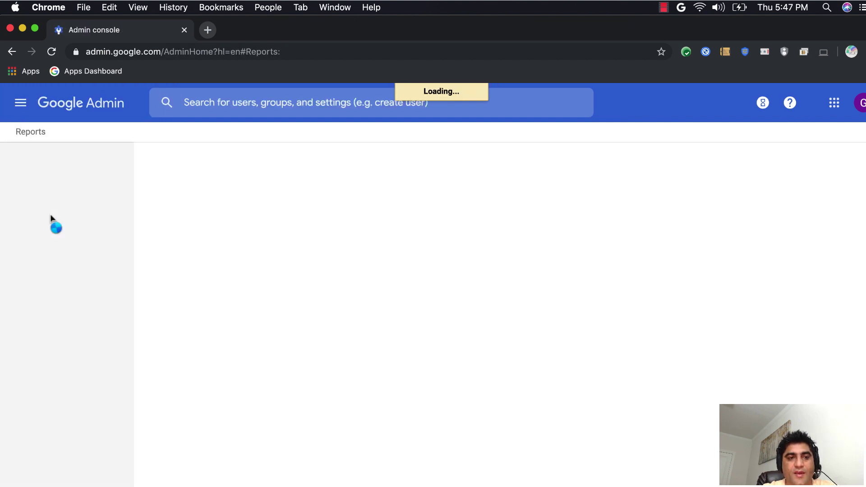
Collapse the Apps, Devices and Users report sections and open the Password Vault audit log.
{"action": "left_click", "coordinate": [19, 205]}
{"action": "left_click", "coordinate": [23, 221]}
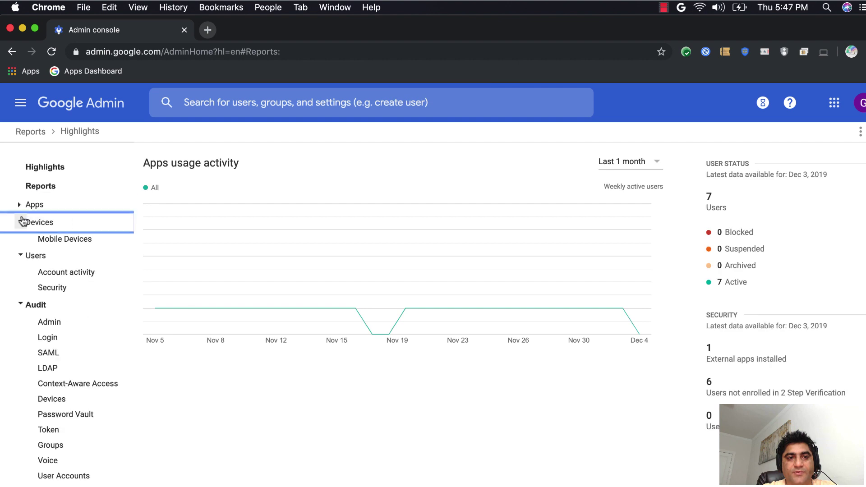
{"action": "left_click", "coordinate": [22, 239]}
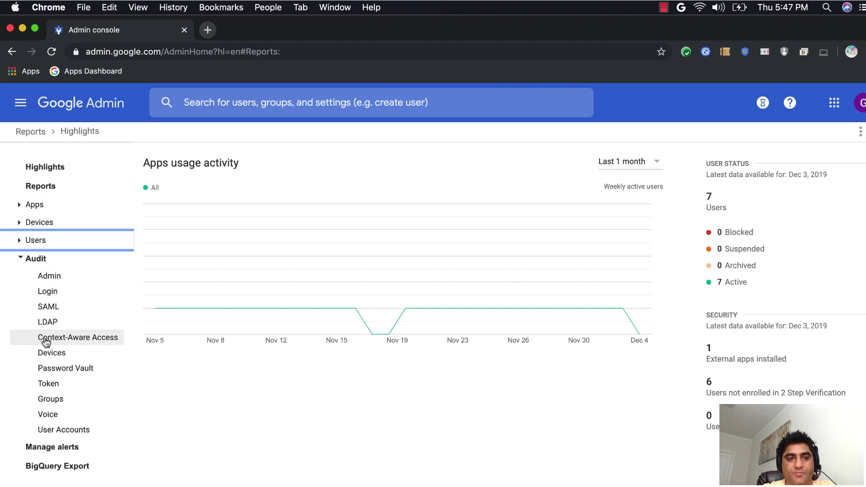
{"action": "left_click", "coordinate": [70, 369]}
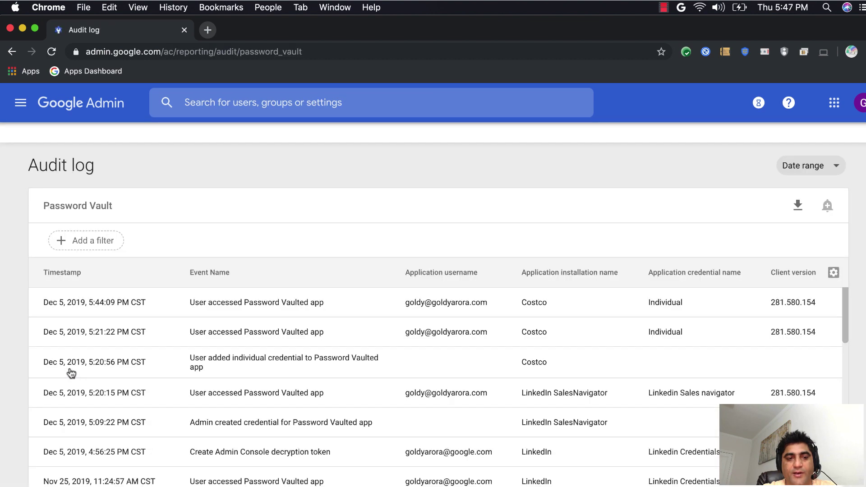
{"action": "scroll", "coordinate": [22, 399], "scroll_direction": "down", "scroll_amount": 1}
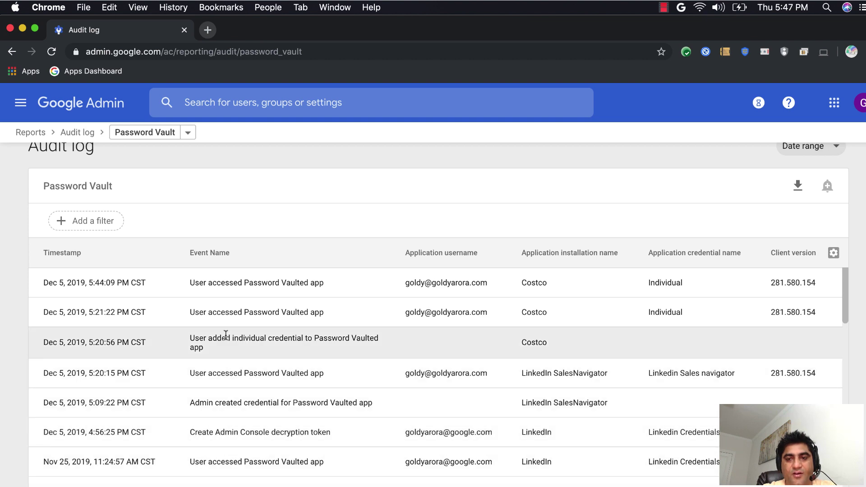
{"action": "scroll", "coordinate": [224, 334], "scroll_direction": "up", "scroll_amount": 1}
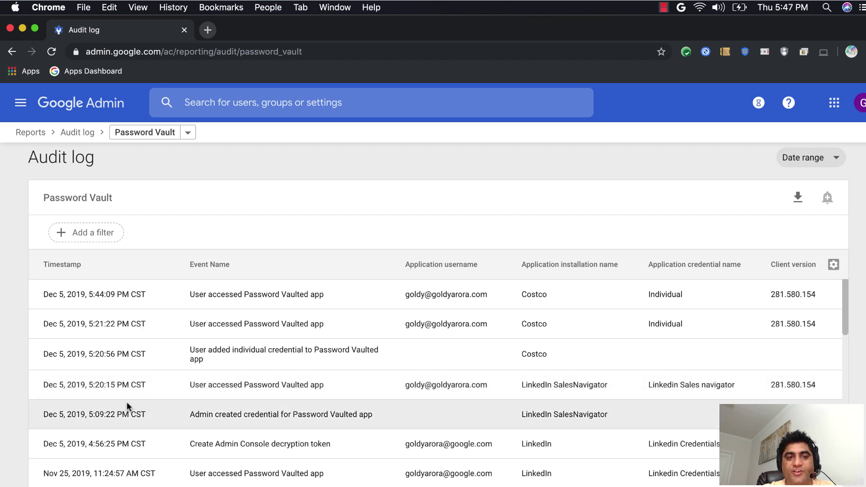
{"action": "left_click", "coordinate": [103, 235]}
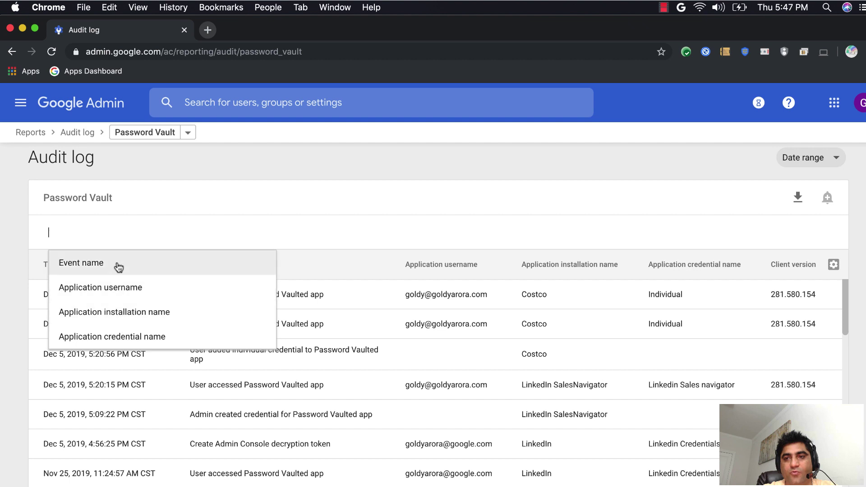
{"action": "left_click", "coordinate": [375, 193]}
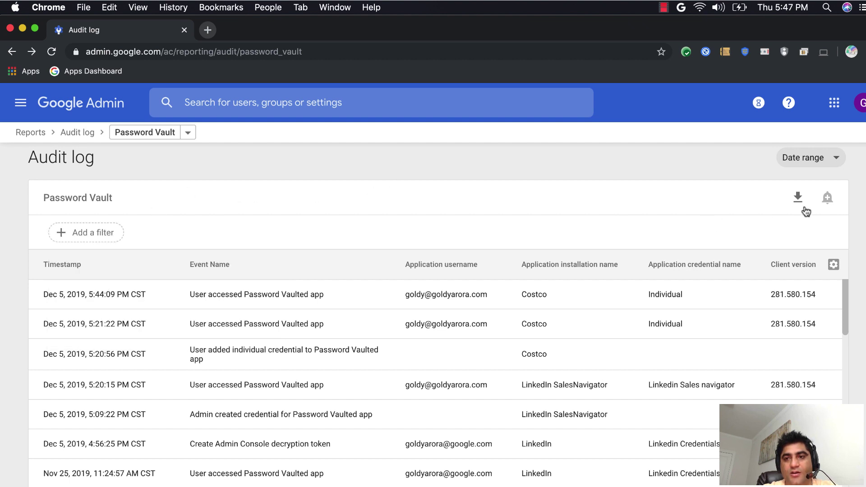